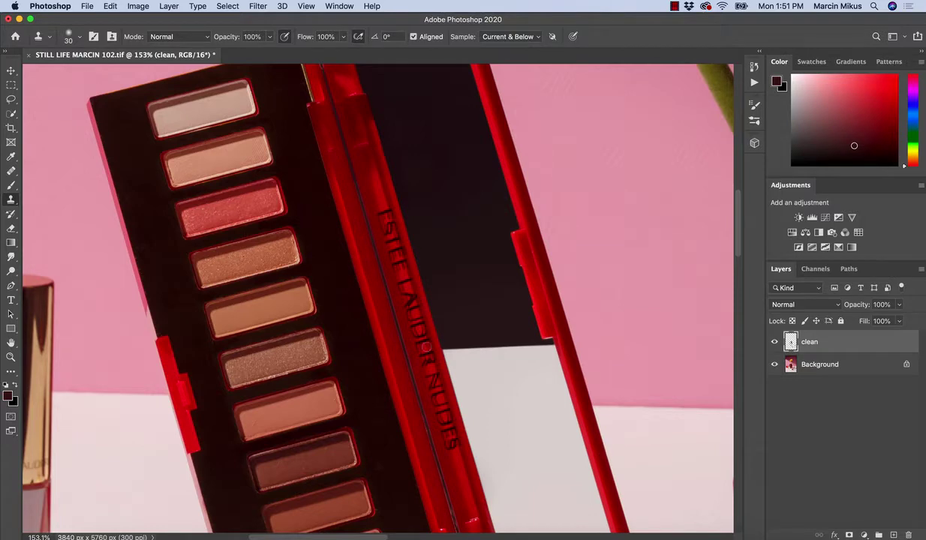
# Examine the ESTEE LAUDER NUDES lettering on the palette's red hinge at close range
pyautogui.moveTo(415, 333); pyautogui.dragTo(473, 328)
pyautogui.press('z')
pyautogui.moveTo(403, 263); pyautogui.dragTo(409, 269)
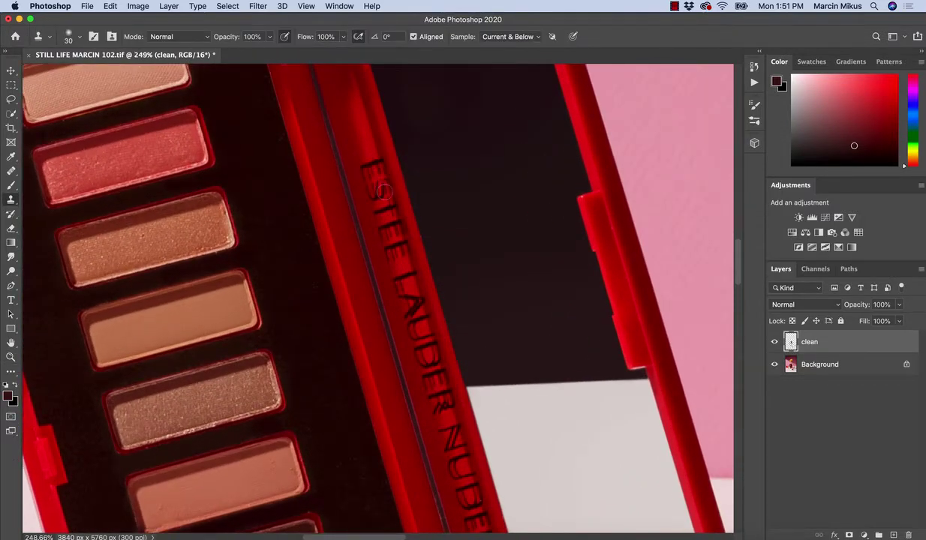
pyautogui.moveTo(401, 324); pyautogui.dragTo(390, 309)
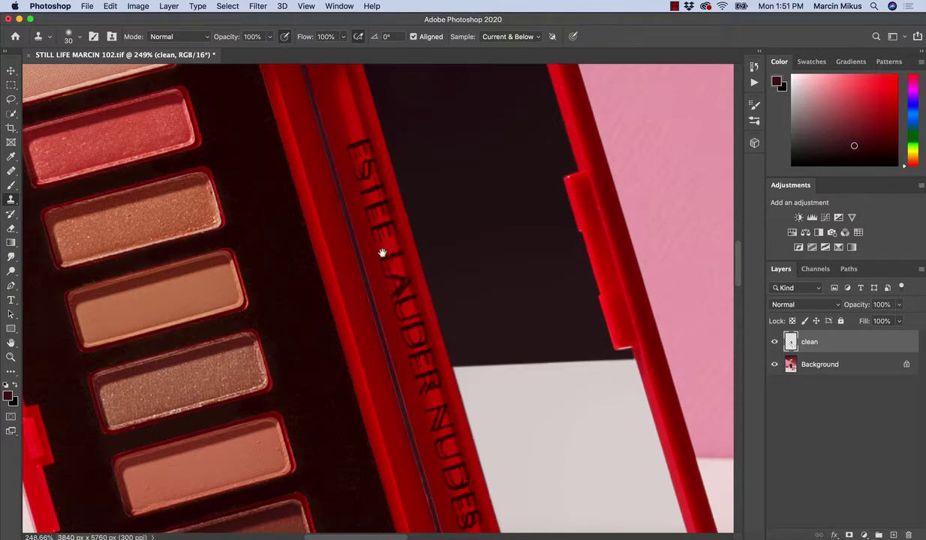
pyautogui.scroll(2, 381, 247)
pyautogui.press('z')
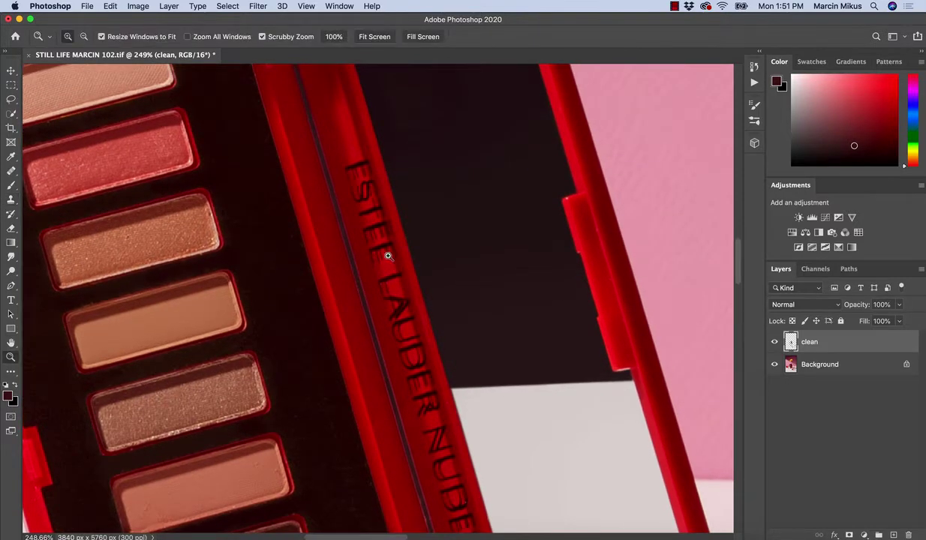
pyautogui.moveTo(355, 194)
pyautogui.mouseDown()
pyautogui.moveTo(389, 187)
pyautogui.moveTo(365, 188)
pyautogui.mouseUp()
pyautogui.press('z')
pyautogui.press('z')
pyautogui.moveTo(413, 294); pyautogui.dragTo(391, 331)
pyautogui.press('space')
pyautogui.moveTo(426, 369); pyautogui.dragTo(410, 329)
pyautogui.press('z')
pyautogui.moveTo(389, 245); pyautogui.dragTo(424, 245)
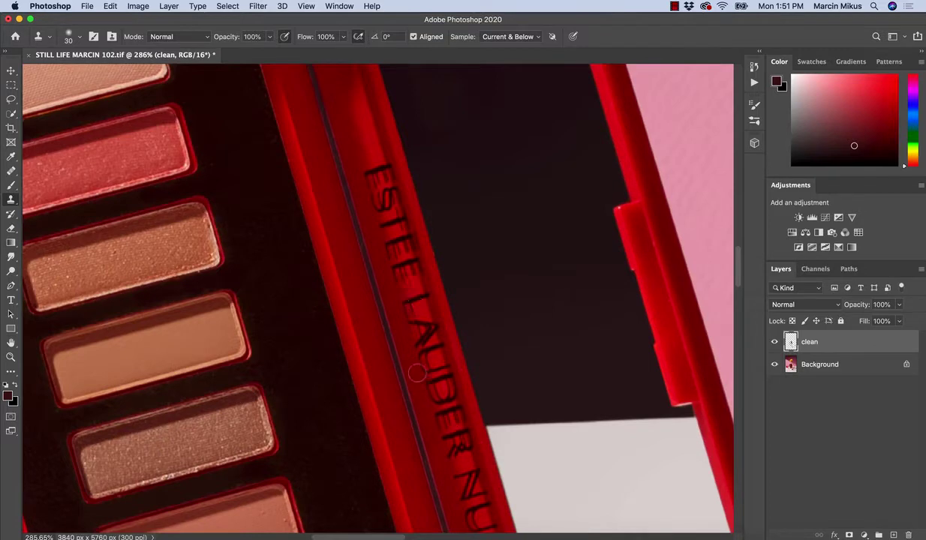
pyautogui.press('z')
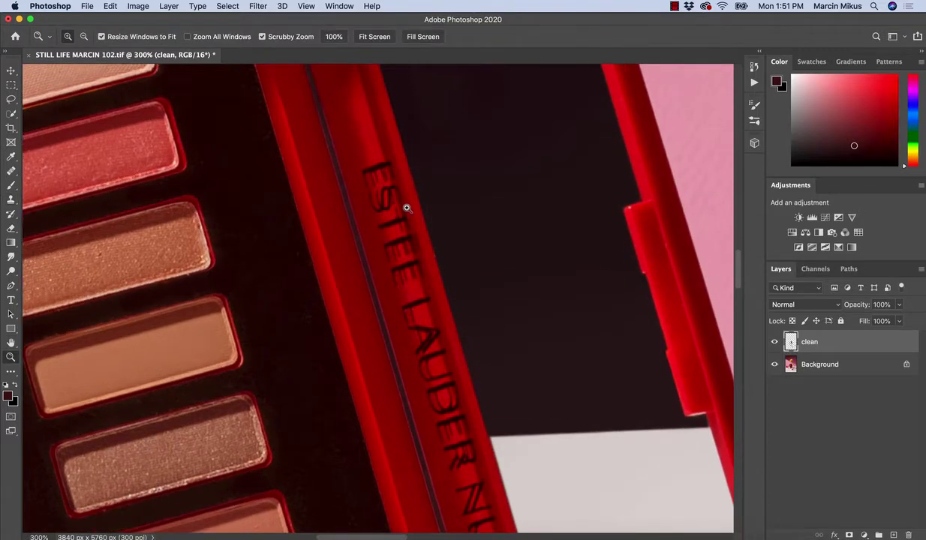
pyautogui.moveTo(403, 207); pyautogui.dragTo(387, 211)
pyautogui.press('z')
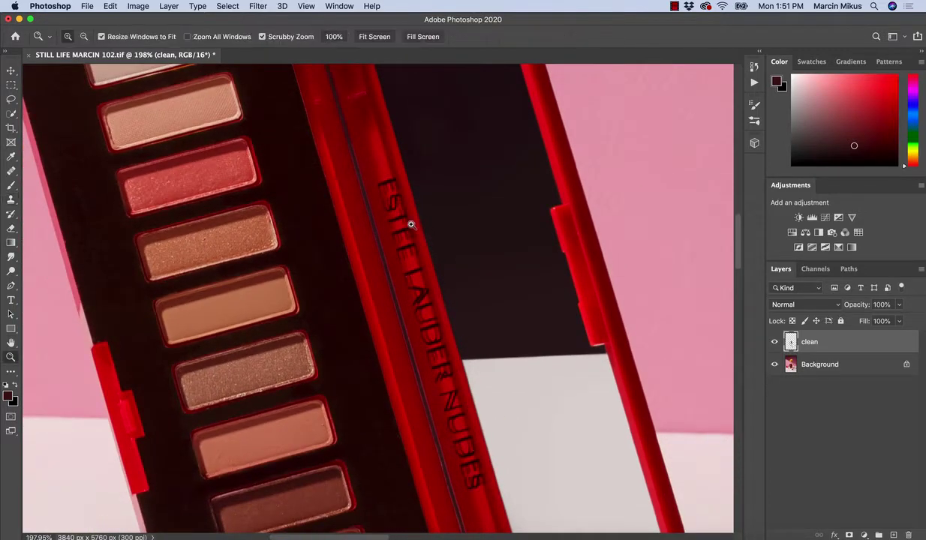
pyautogui.moveTo(390, 181); pyautogui.dragTo(422, 186)
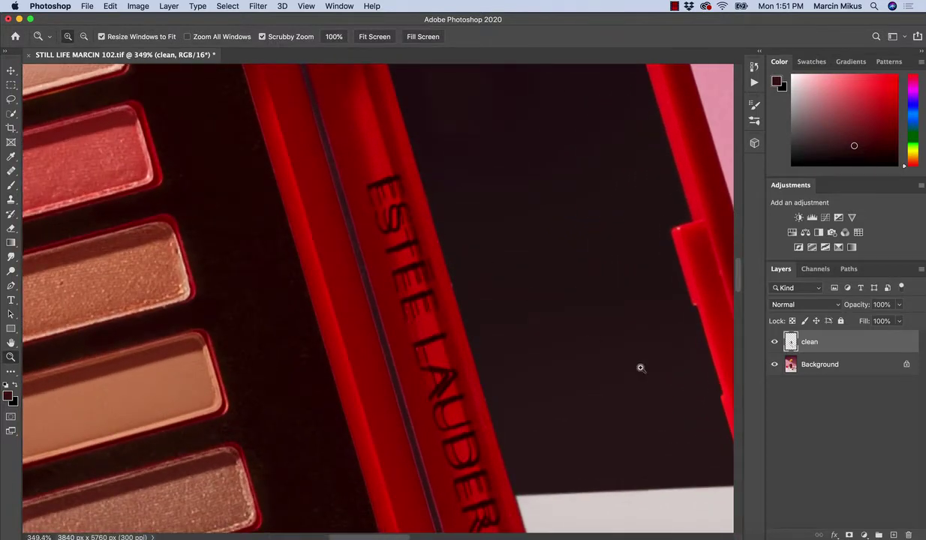
# Create a new layer above the clean layer and name it sign
pyautogui.click(890, 535)
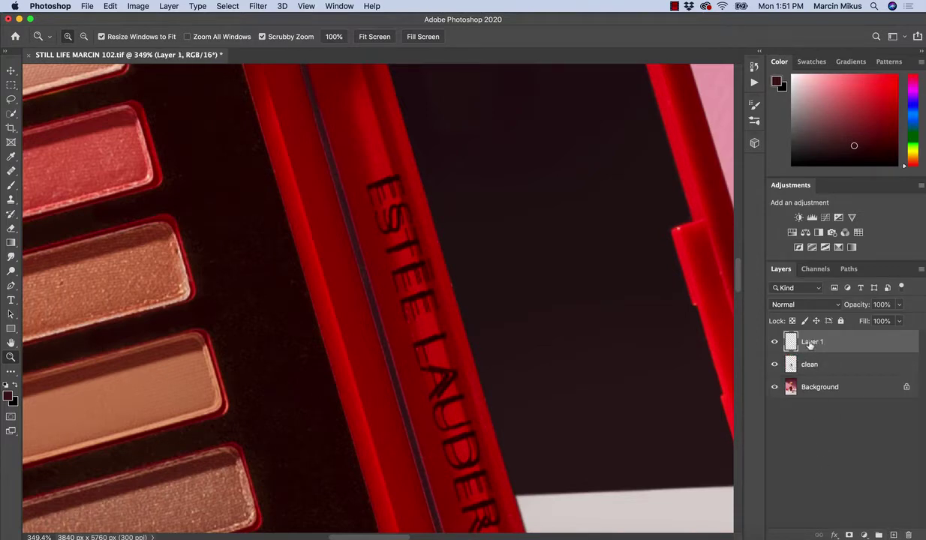
pyautogui.write('sign')
pyautogui.press('Return')
# Clone clean red hinge surface over the first letters of ESTEE using a Clone Stamp brush size of 80
pyautogui.scroll(-2, 414, 283)
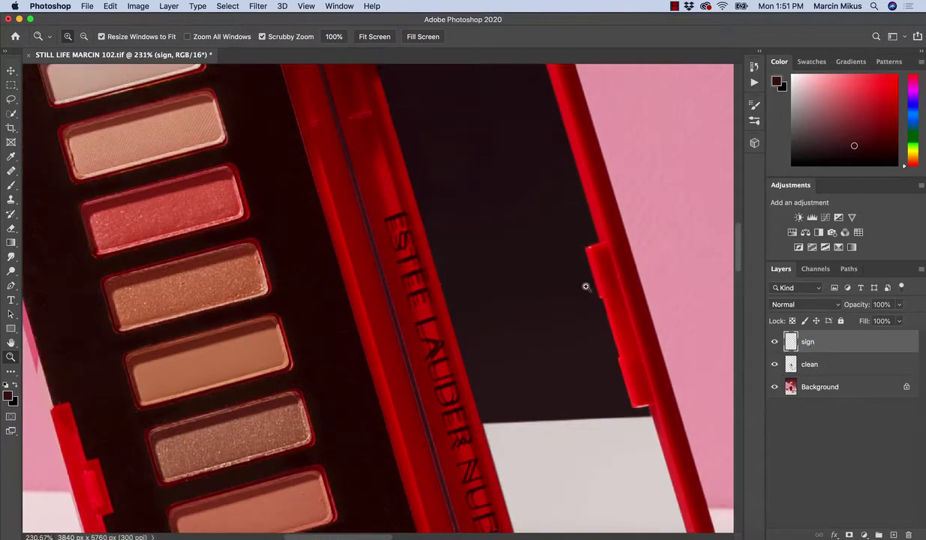
pyautogui.scroll(3, 389, 203)
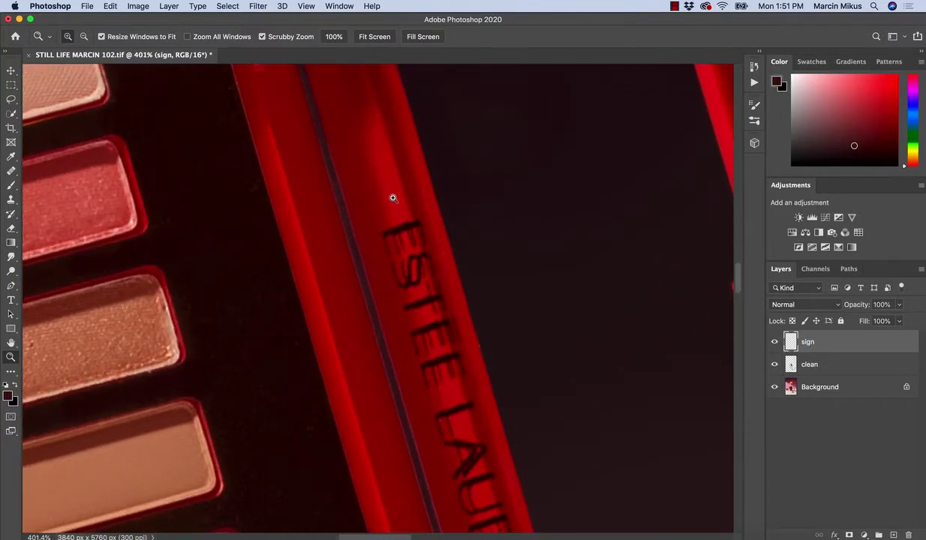
pyautogui.press('s')
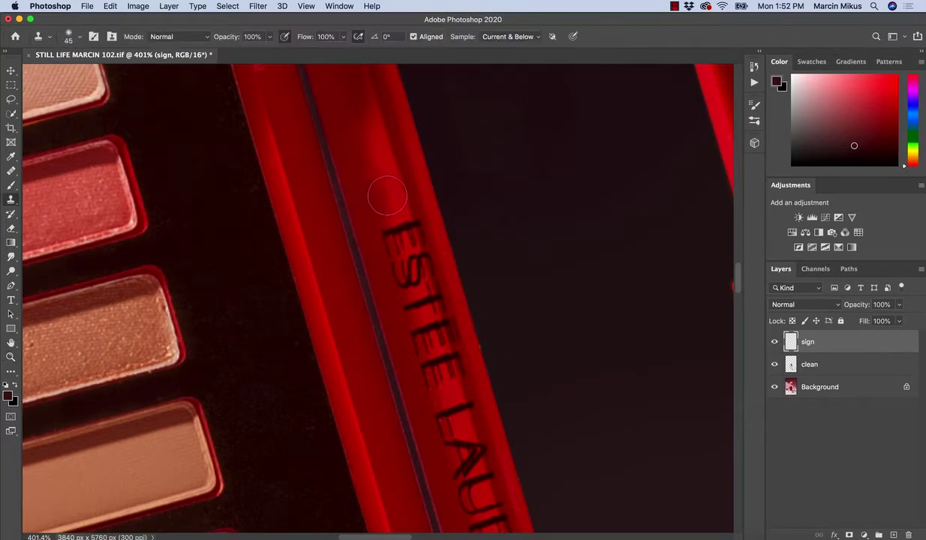
pyautogui.press(']')
pyautogui.press(']')
pyautogui.press(']')
pyautogui.press(']')
pyautogui.keyDown('alt'); pyautogui.click(389, 187); pyautogui.keyUp('alt')
pyautogui.moveTo(402, 228)
pyautogui.mouseDown()
pyautogui.moveTo(392, 217)
pyautogui.moveTo(402, 235)
pyautogui.moveTo(403, 227)
pyautogui.moveTo(417, 311)
pyautogui.moveTo(409, 261)
pyautogui.mouseUp()
pyautogui.keyDown('alt'); pyautogui.click(402, 229); pyautogui.keyUp('alt')
# Clone clean red surface over the word NUDES, undoing one misplaced stroke along the way
pyautogui.press('z')
pyautogui.press('s')
pyautogui.press('z')
pyautogui.press('s')
pyautogui.moveTo(460, 387)
pyautogui.mouseDown()
pyautogui.moveTo(450, 405)
pyautogui.moveTo(436, 282)
pyautogui.mouseUp()
pyautogui.press('z')
pyautogui.moveTo(462, 438); pyautogui.dragTo(492, 439)
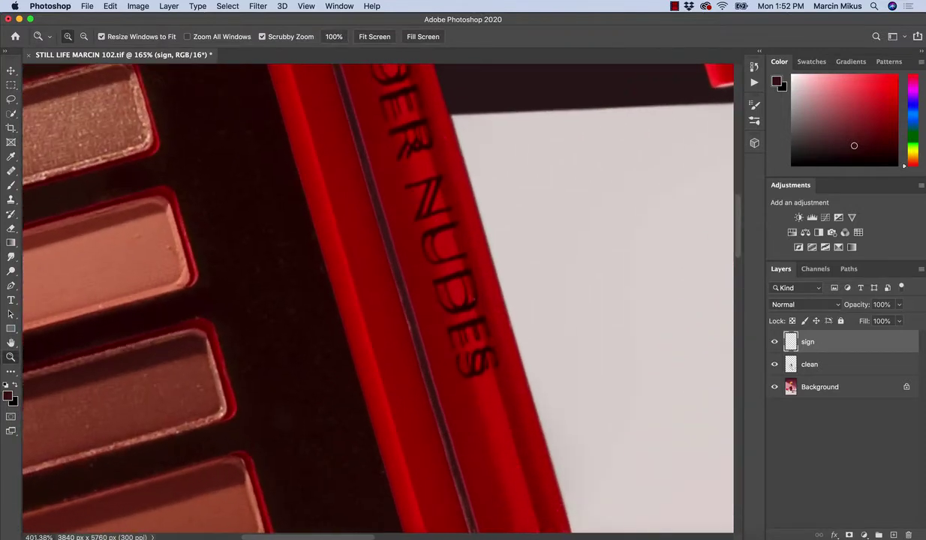
pyautogui.press('s')
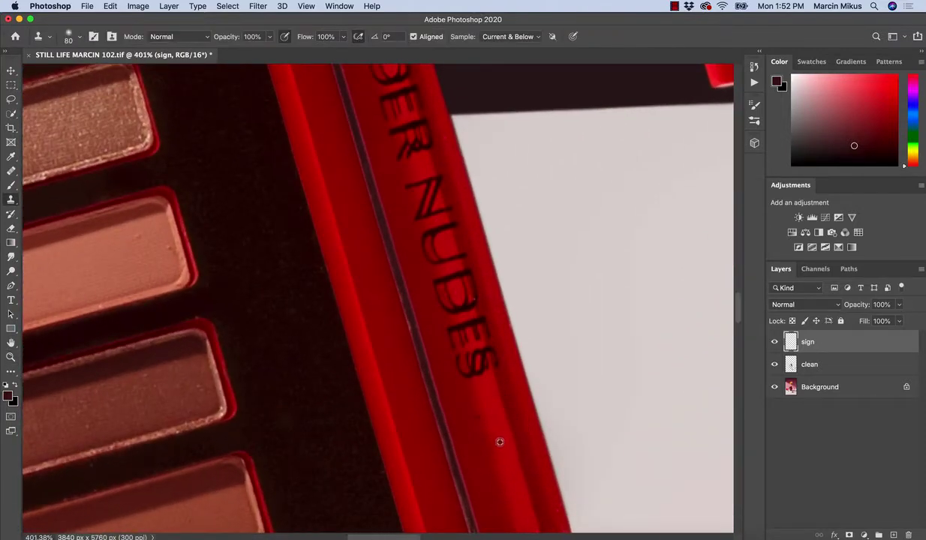
pyautogui.moveTo(469, 347)
pyautogui.mouseDown()
pyautogui.moveTo(474, 372)
pyautogui.moveTo(457, 317)
pyautogui.mouseUp()
pyautogui.press('super+z')
pyautogui.moveTo(450, 274)
pyautogui.mouseDown()
pyautogui.moveTo(434, 258)
pyautogui.moveTo(448, 259)
pyautogui.moveTo(470, 354)
pyautogui.mouseUp()
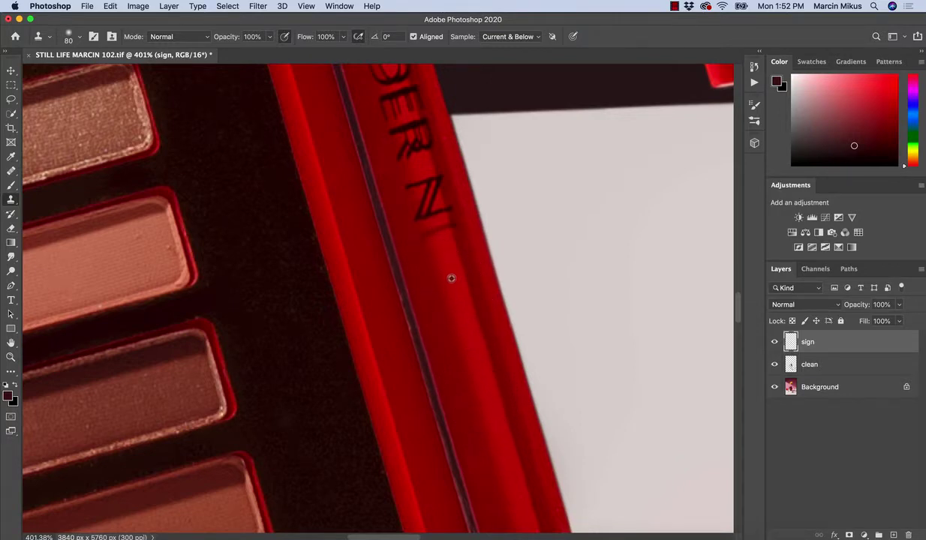
pyautogui.moveTo(445, 281)
pyautogui.mouseDown()
pyautogui.moveTo(470, 395)
pyautogui.moveTo(424, 268)
pyautogui.moveTo(446, 286)
pyautogui.moveTo(458, 351)
pyautogui.moveTo(446, 311)
pyautogui.mouseUp()
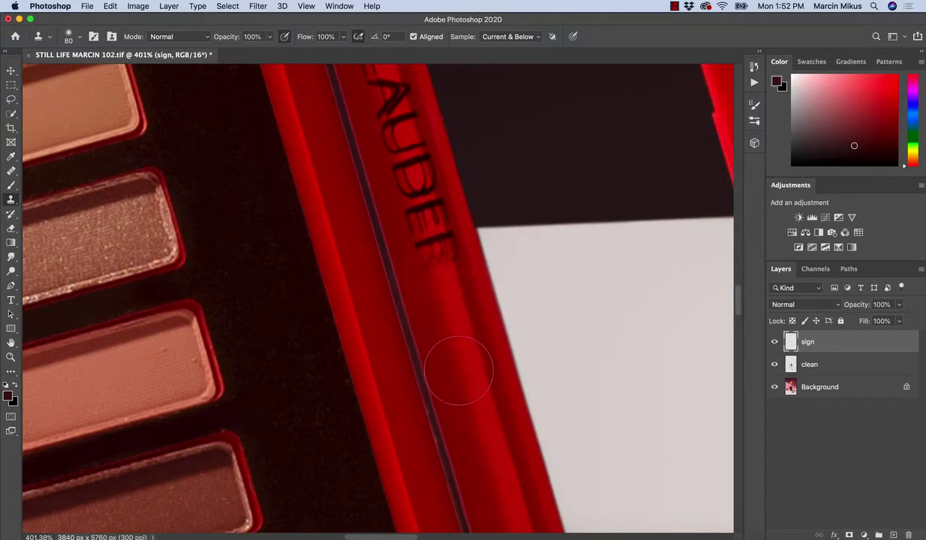
# Clone over the final R of LAUDER and more of the ESTEE letters on the hinge
pyautogui.press('z')
pyautogui.moveTo(488, 409)
pyautogui.mouseDown()
pyautogui.moveTo(450, 423)
pyautogui.moveTo(455, 302)
pyautogui.mouseUp()
pyautogui.press('s')
pyautogui.press('z')
pyautogui.moveTo(446, 245); pyautogui.dragTo(417, 222)
pyautogui.moveTo(399, 146); pyautogui.dragTo(423, 257)
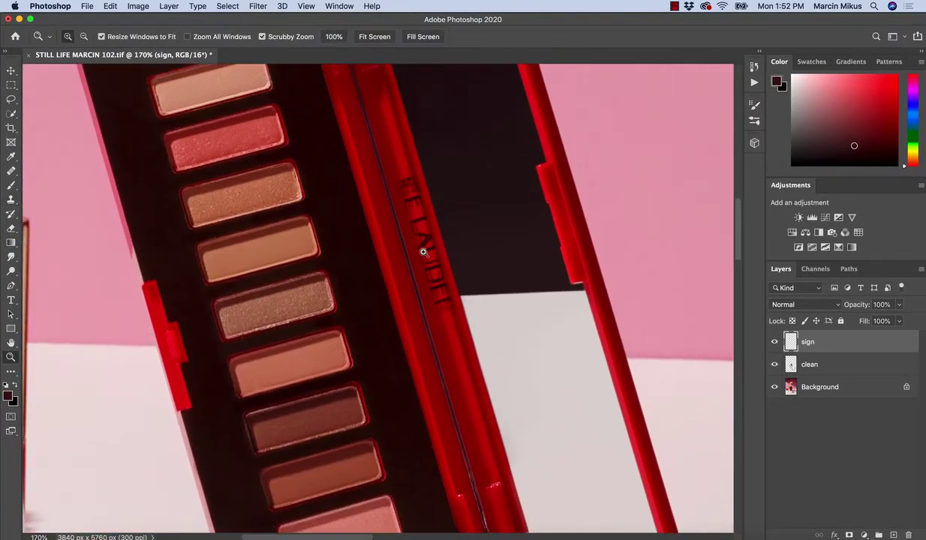
pyautogui.moveTo(443, 303); pyautogui.dragTo(525, 337)
pyautogui.press('s')
pyautogui.moveTo(412, 203); pyautogui.dragTo(426, 274)
pyautogui.press('z')
pyautogui.moveTo(409, 242); pyautogui.dragTo(399, 238)
pyautogui.press('s')
pyautogui.scroll(5, 391, 180)
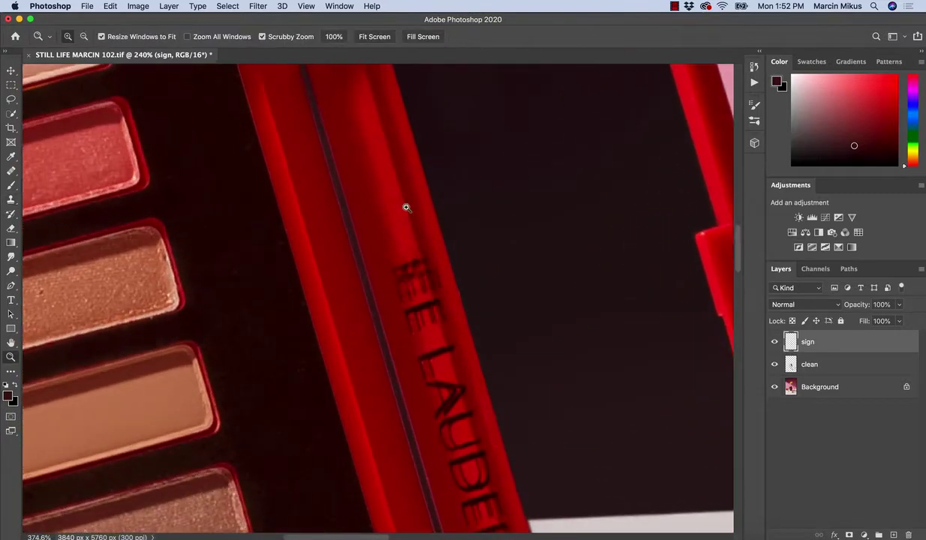
# Sample the clean red area above the remaining letters and clone it down over the rest of ESTEE and the start of LAUDER
pyautogui.press('s')
pyautogui.keyDown('alt'); pyautogui.click(395, 214); pyautogui.keyUp('alt')
pyautogui.moveTo(412, 278)
pyautogui.mouseDown()
pyautogui.moveTo(403, 290)
pyautogui.moveTo(427, 331)
pyautogui.moveTo(383, 213)
pyautogui.moveTo(410, 262)
pyautogui.moveTo(393, 238)
pyautogui.moveTo(398, 224)
pyautogui.moveTo(414, 277)
pyautogui.moveTo(406, 276)
pyautogui.moveTo(430, 324)
pyautogui.moveTo(423, 300)
pyautogui.moveTo(431, 342)
pyautogui.moveTo(425, 387)
pyautogui.mouseUp()
pyautogui.keyDown('alt'); pyautogui.click(406, 255); pyautogui.keyUp('alt')
pyautogui.keyDown('alt'); pyautogui.click(393, 201); pyautogui.keyUp('alt')
pyautogui.keyDown('alt'); pyautogui.click(411, 260); pyautogui.keyUp('alt')
# Clone away the last traces of LAUDER beside the edge between the mirror's dark and white areas
pyautogui.press('z')
pyautogui.press('space')
pyautogui.moveTo(475, 473); pyautogui.dragTo(436, 312)
pyautogui.press('z')
pyautogui.click(396, 192)
pyautogui.press('s')
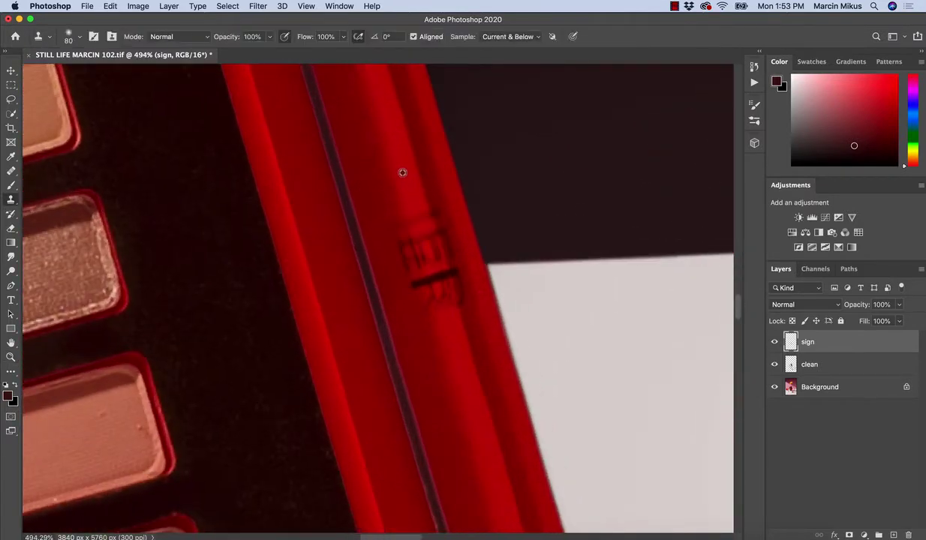
pyautogui.keyDown('alt'); pyautogui.click(402, 172); pyautogui.keyUp('alt')
pyautogui.moveTo(413, 237)
pyautogui.mouseDown()
pyautogui.moveTo(426, 250)
pyautogui.moveTo(407, 232)
pyautogui.moveTo(448, 326)
pyautogui.mouseUp()
pyautogui.keyDown('alt'); pyautogui.click(422, 227); pyautogui.keyUp('alt')
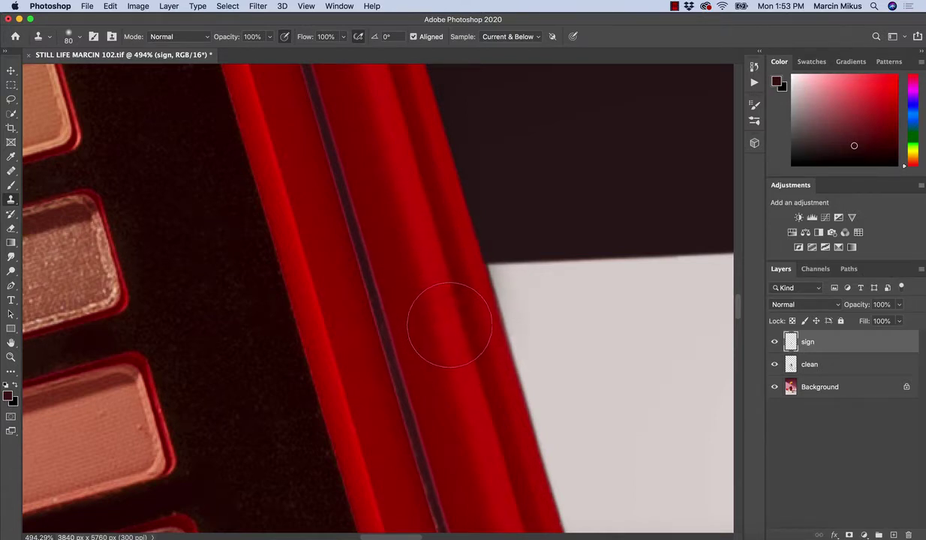
pyautogui.moveTo(426, 289)
pyautogui.mouseDown()
pyautogui.moveTo(447, 337)
pyautogui.moveTo(437, 299)
pyautogui.moveTo(383, 352)
pyautogui.moveTo(444, 341)
pyautogui.mouseUp()
# Add a layer mask to the sign layer
pyautogui.press('z')
pyautogui.moveTo(460, 418); pyautogui.dragTo(488, 379)
pyautogui.press('s')
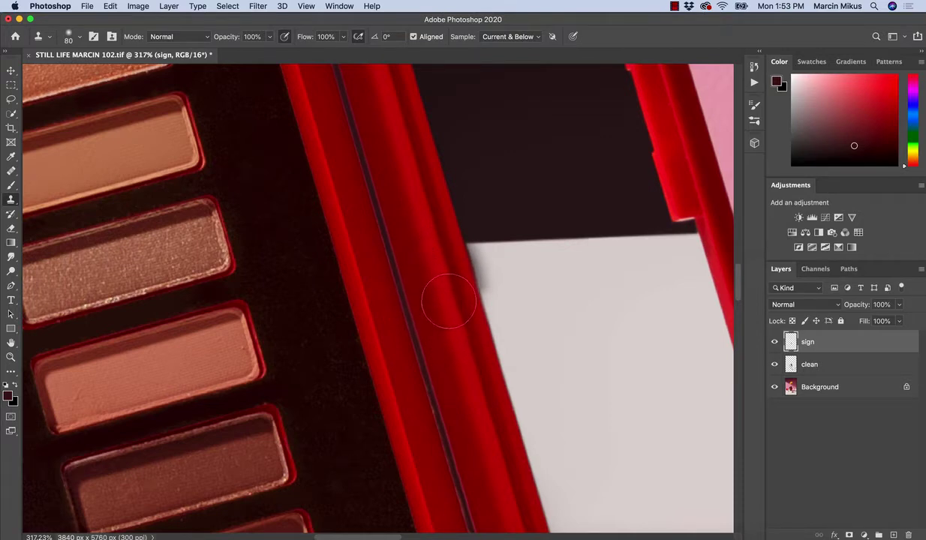
pyautogui.press('z')
pyautogui.moveTo(469, 363)
pyautogui.mouseDown()
pyautogui.moveTo(450, 397)
pyautogui.moveTo(471, 355)
pyautogui.moveTo(459, 372)
pyautogui.mouseUp()
pyautogui.press('s')
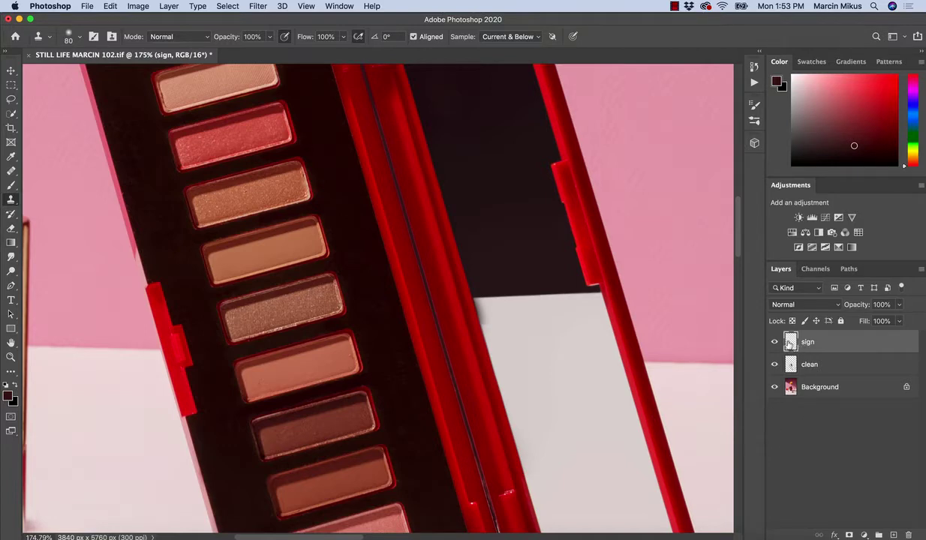
pyautogui.click(848, 534)
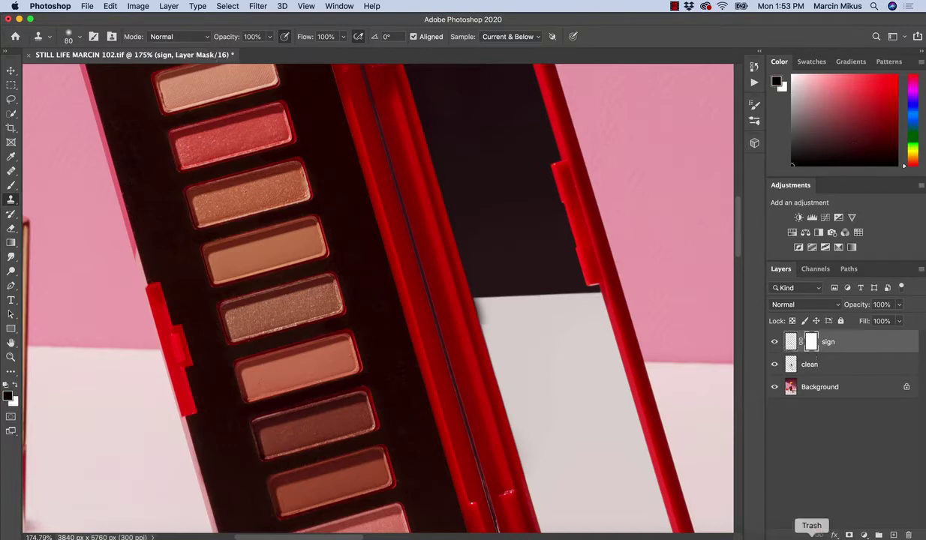
# Compare the hinge with the sign layer hidden and shown, and invert the layer's mask to black
pyautogui.press('z')
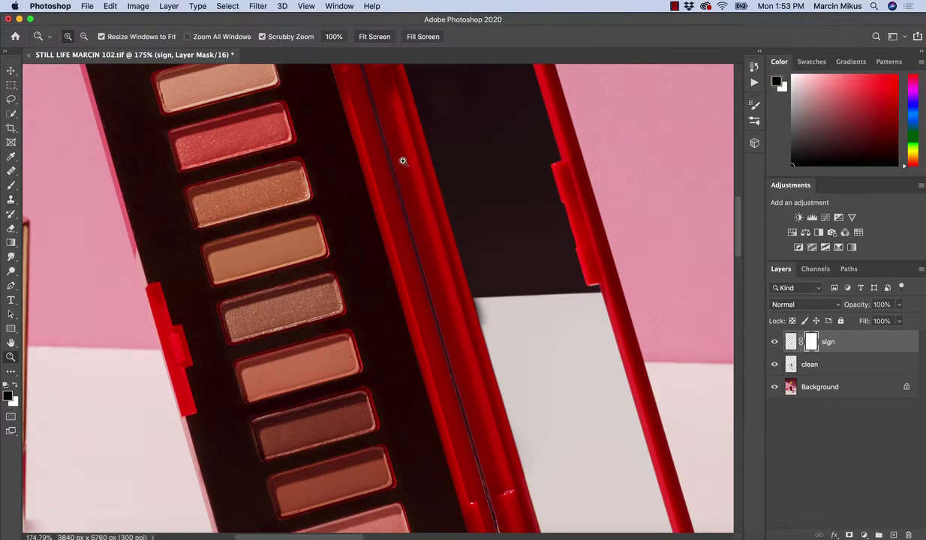
pyautogui.moveTo(402, 157)
pyautogui.mouseDown()
pyautogui.moveTo(405, 141)
pyautogui.moveTo(432, 150)
pyautogui.mouseUp()
pyautogui.press('s')
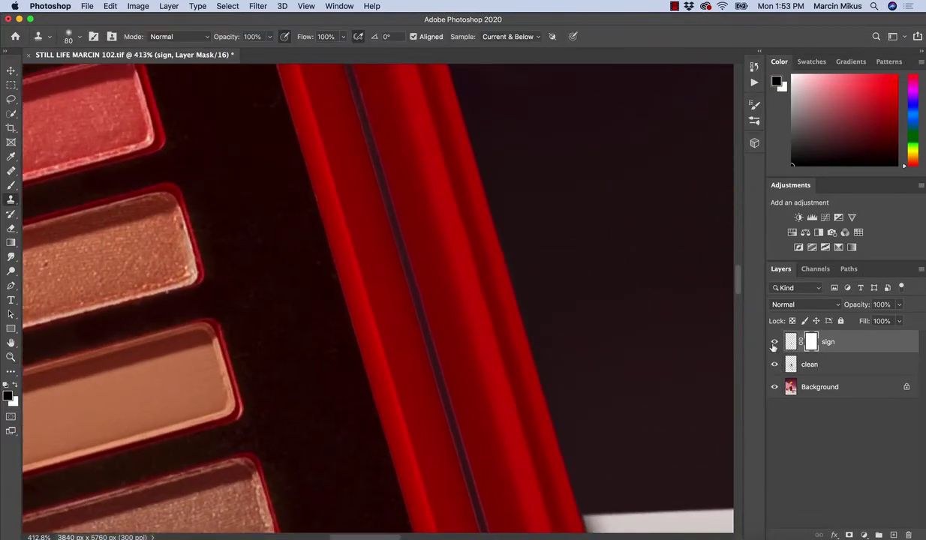
pyautogui.click(774, 343)
pyautogui.click(775, 343)
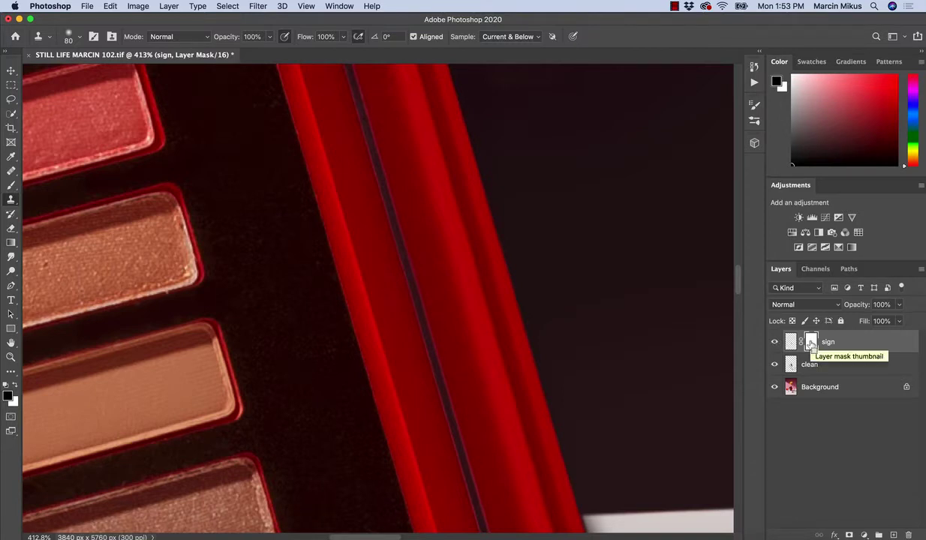
pyautogui.press('super+i')
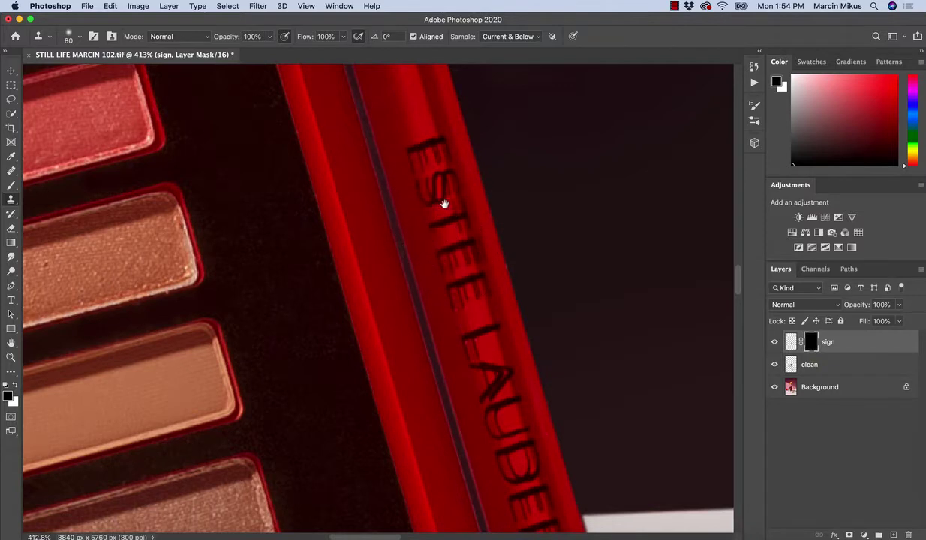
# Reduce the Clone Stamp brush size to 9 and make the sign layer's image content active instead of its mask
pyautogui.moveTo(440, 206); pyautogui.dragTo(391, 303)
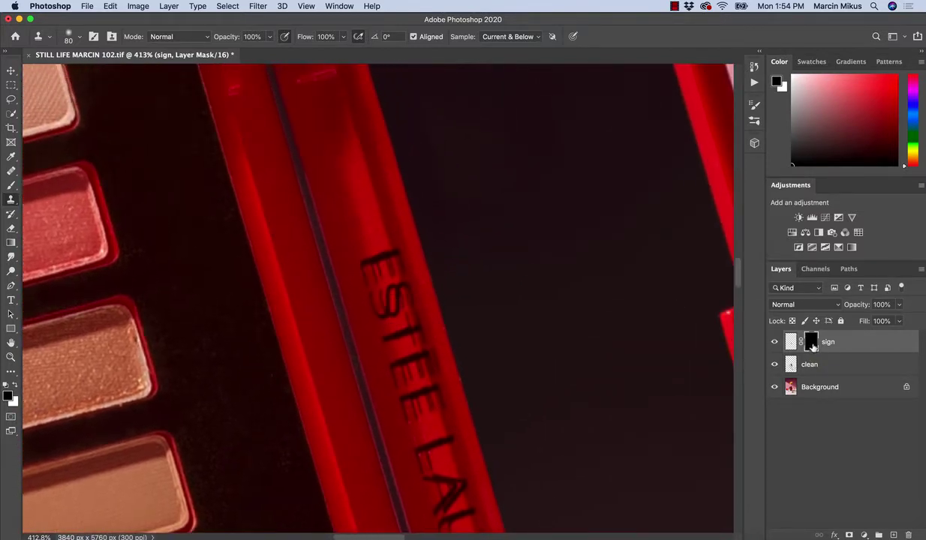
pyautogui.press('[')
pyautogui.press('[')
pyautogui.press('[')
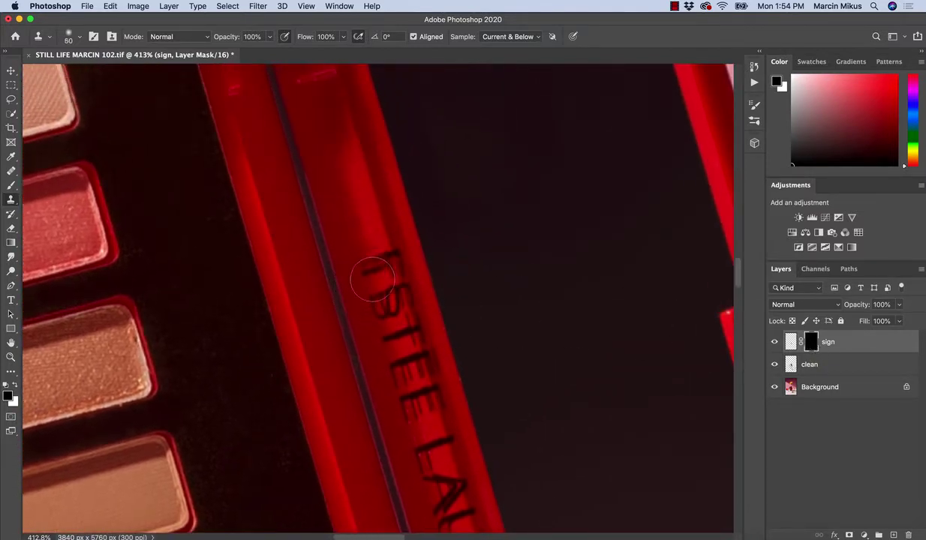
pyautogui.press('[')
pyautogui.press('[')
pyautogui.press('[')
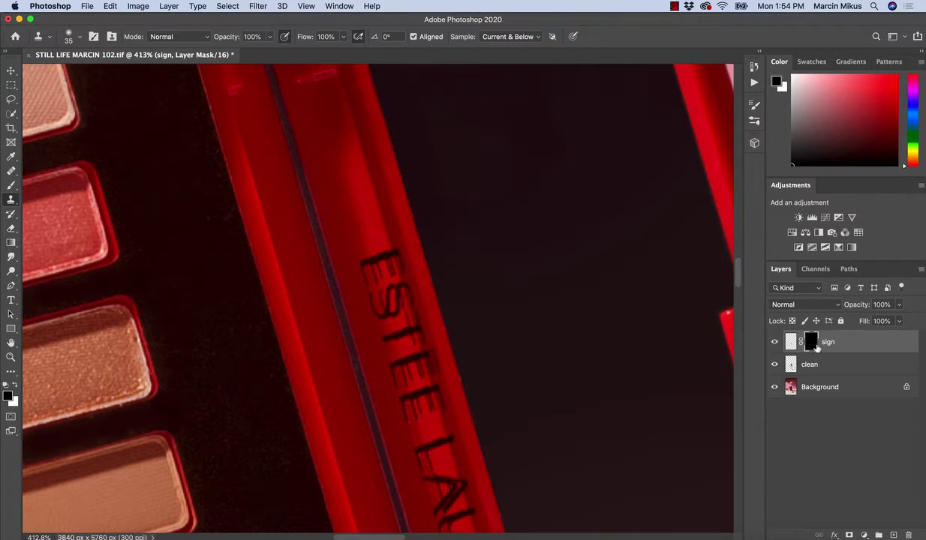
pyautogui.press('[')
pyautogui.press('[')
pyautogui.press('[')
pyautogui.press('[')
pyautogui.click(790, 342)
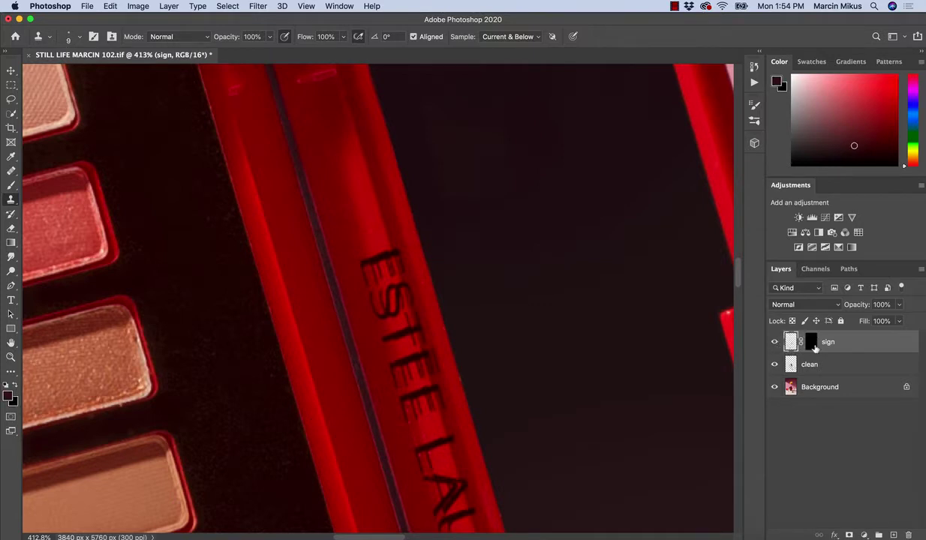
# Make the sign layer's mask active and set up the Brush tool to paint with white
pyautogui.click(812, 345)
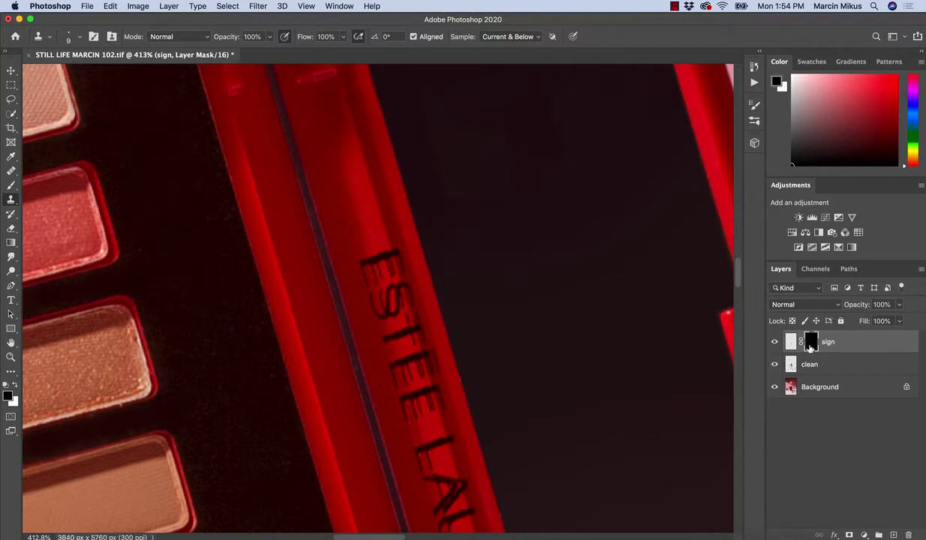
pyautogui.click(11, 184)
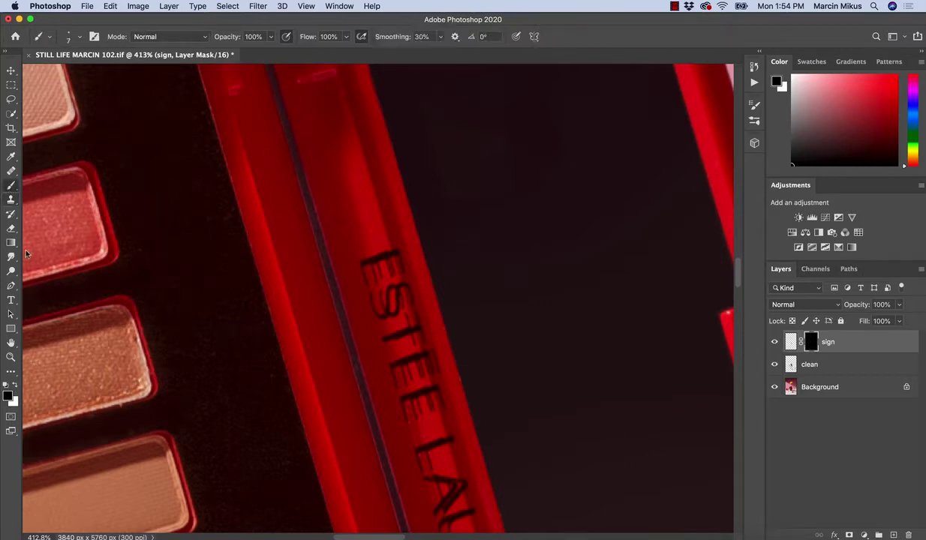
pyautogui.click(15, 385)
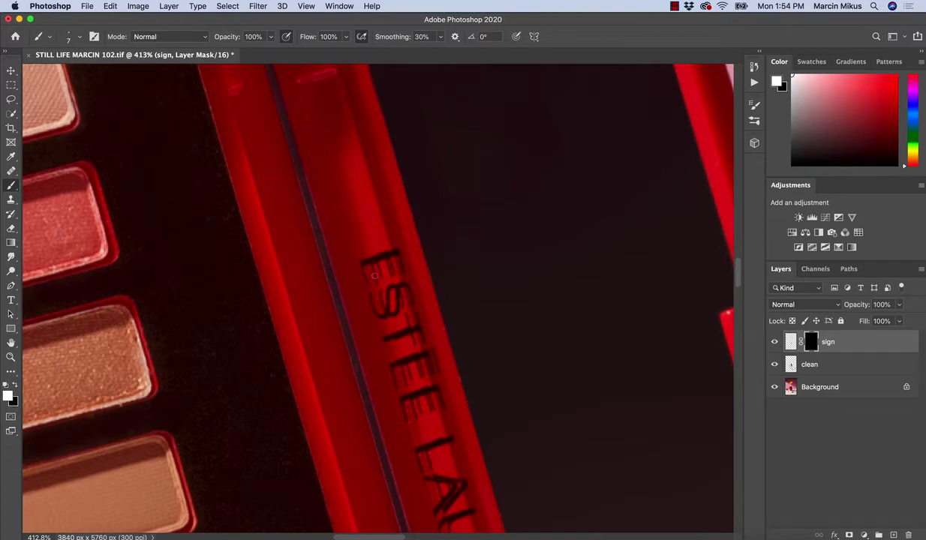
# Paint white on the mask with a size 6 brush around the first E of ESTEE to remove its doubled edges
pyautogui.press('super+space')
pyautogui.moveTo(391, 279)
pyautogui.mouseDown()
pyautogui.moveTo(372, 278)
pyautogui.moveTo(411, 277)
pyautogui.moveTo(413, 264)
pyautogui.mouseUp()
pyautogui.press('super+space')
pyautogui.press('b')
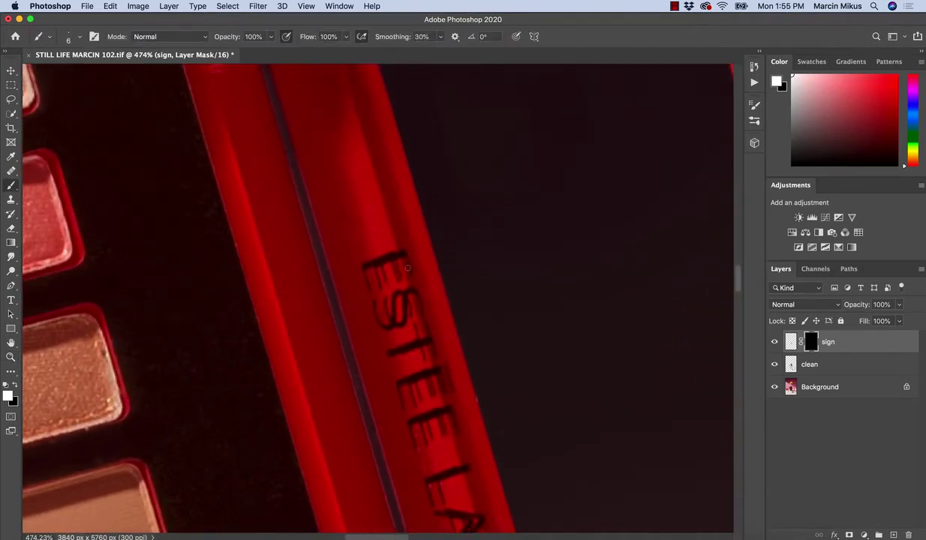
pyautogui.press('super+space')
pyautogui.moveTo(397, 240)
pyautogui.mouseDown()
pyautogui.moveTo(426, 279)
pyautogui.moveTo(408, 273)
pyautogui.moveTo(396, 251)
pyautogui.mouseUp()
pyautogui.press('super+space')
pyautogui.press('b')
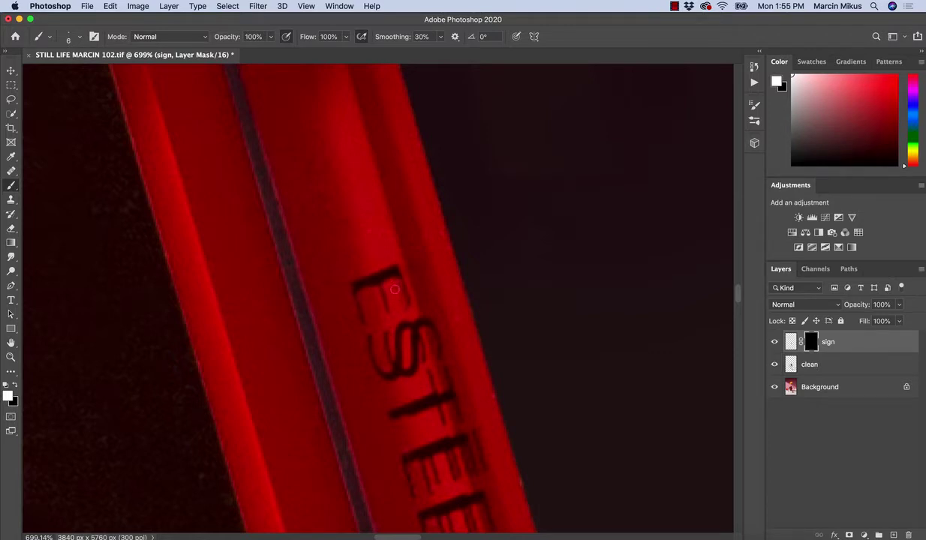
# Reveal the clean layer around the S and T of ESTEE by painting out their ghosted edges on the mask
pyautogui.press('z')
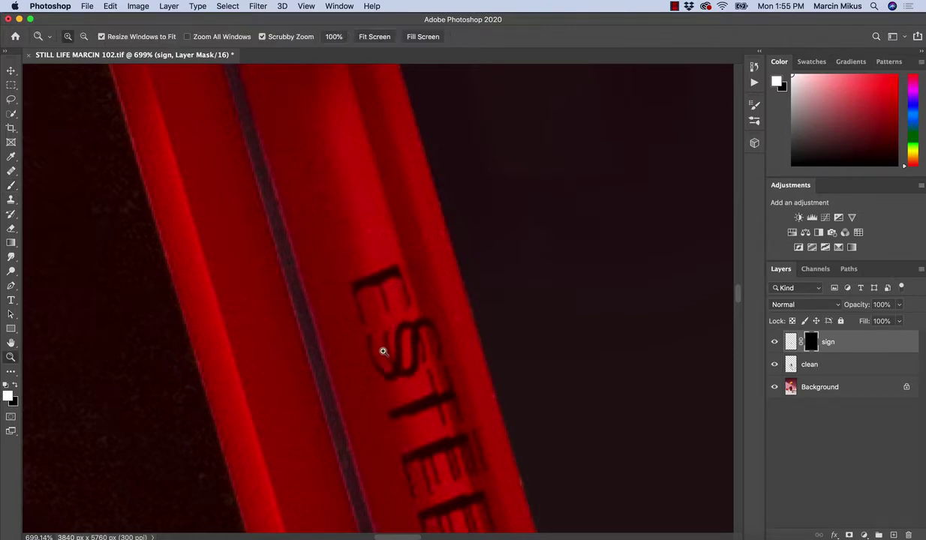
pyautogui.moveTo(390, 376); pyautogui.dragTo(337, 283)
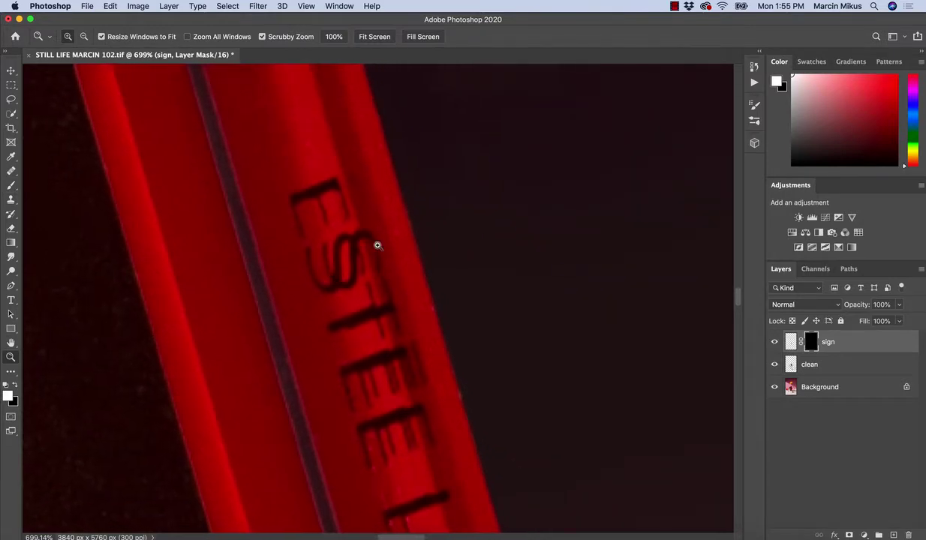
pyautogui.press('b')
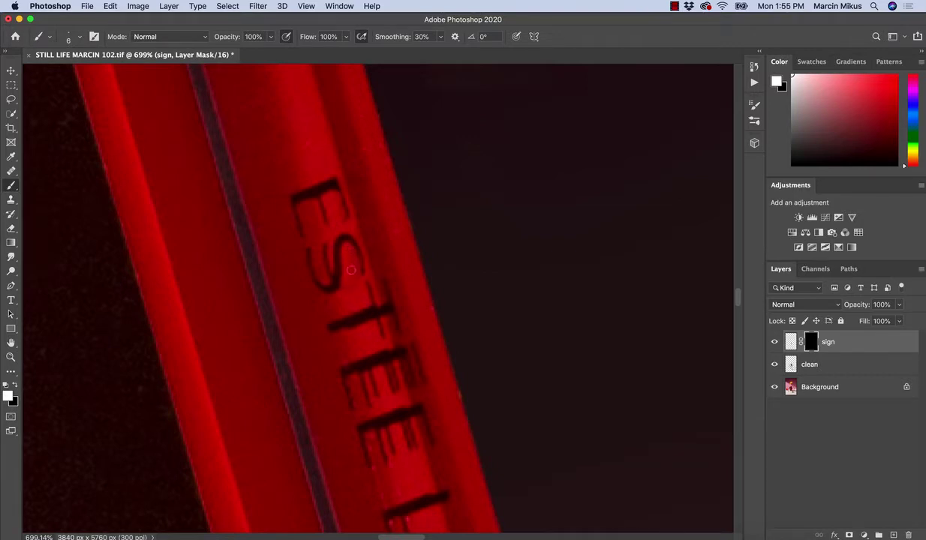
pyautogui.press('super+z')
pyautogui.hscroll(3, 345, 322)
pyautogui.scroll(-2, 345, 322)
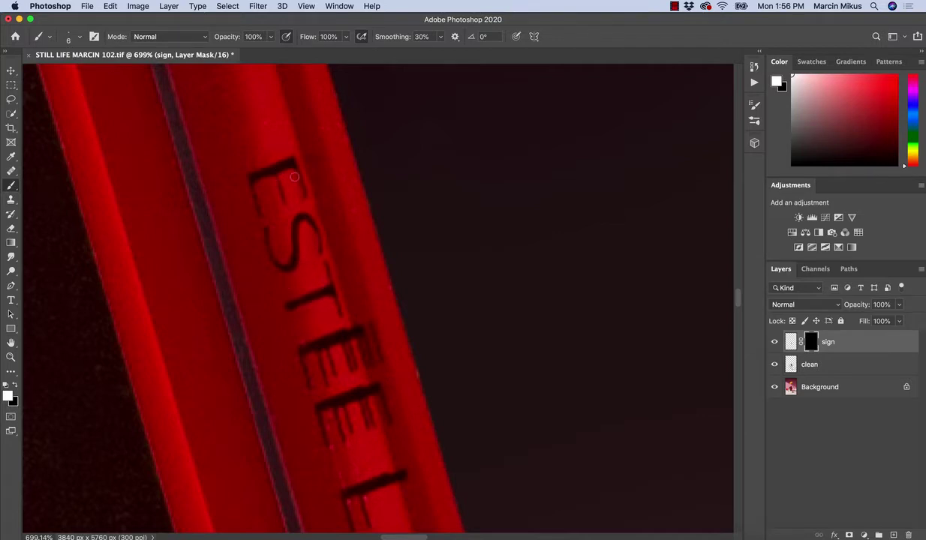
# Paint white on the mask along both sides of the last two E letters of ESTEE to clear their double outlines
pyautogui.moveTo(318, 343); pyautogui.dragTo(276, 256)
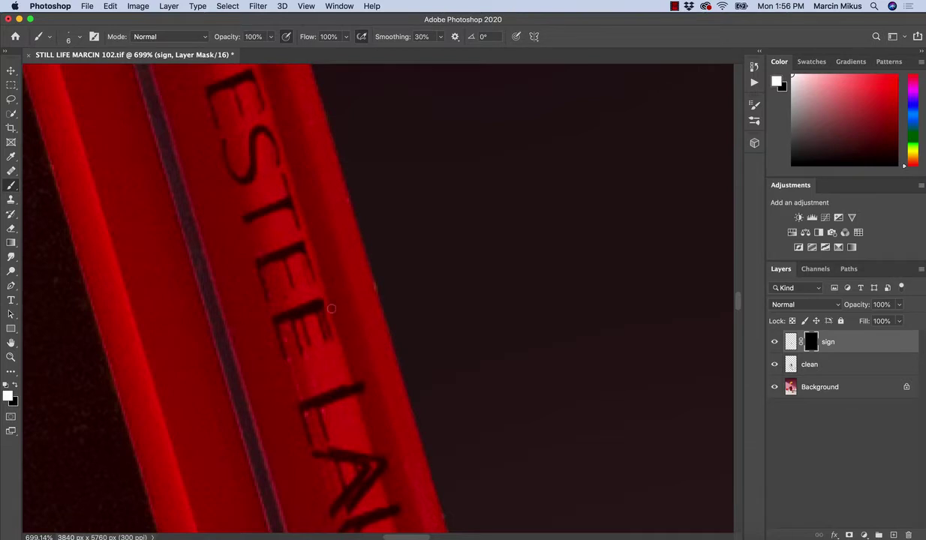
pyautogui.moveTo(318, 315); pyautogui.dragTo(325, 346)
pyautogui.moveTo(283, 307); pyautogui.dragTo(295, 337)
pyautogui.press('x')
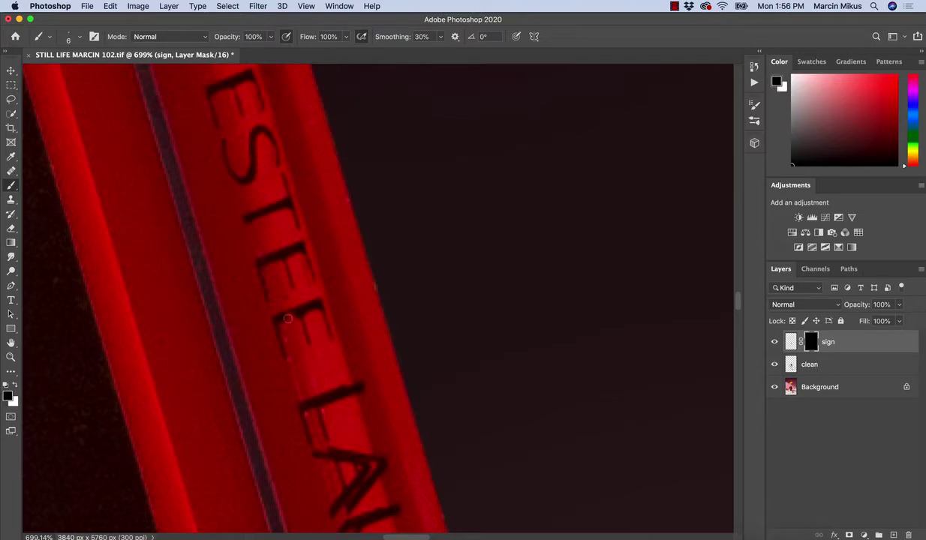
pyautogui.press('x')
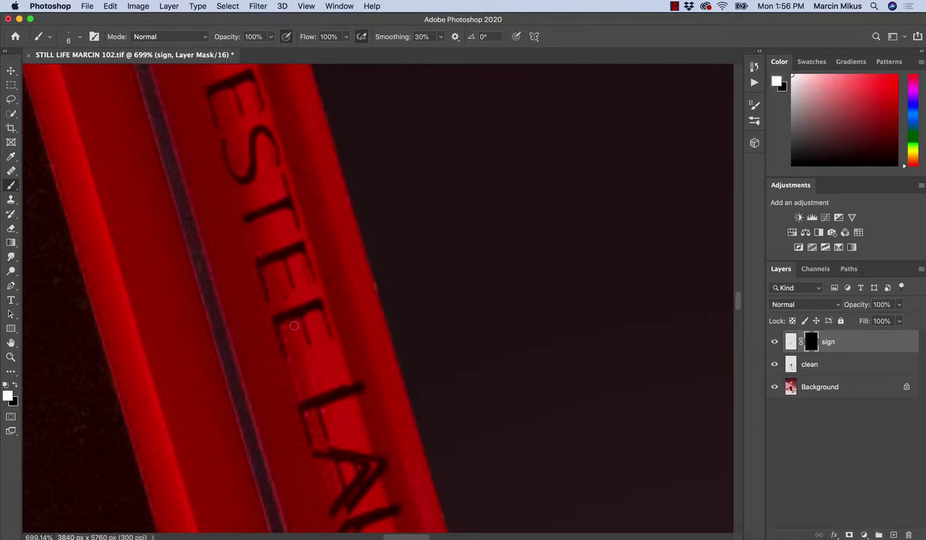
pyautogui.moveTo(288, 325)
pyautogui.mouseDown()
pyautogui.moveTo(297, 306)
pyautogui.moveTo(279, 331)
pyautogui.moveTo(294, 364)
pyautogui.mouseUp()
pyautogui.press('z')
pyautogui.press('super+z')
pyautogui.press('super+space')
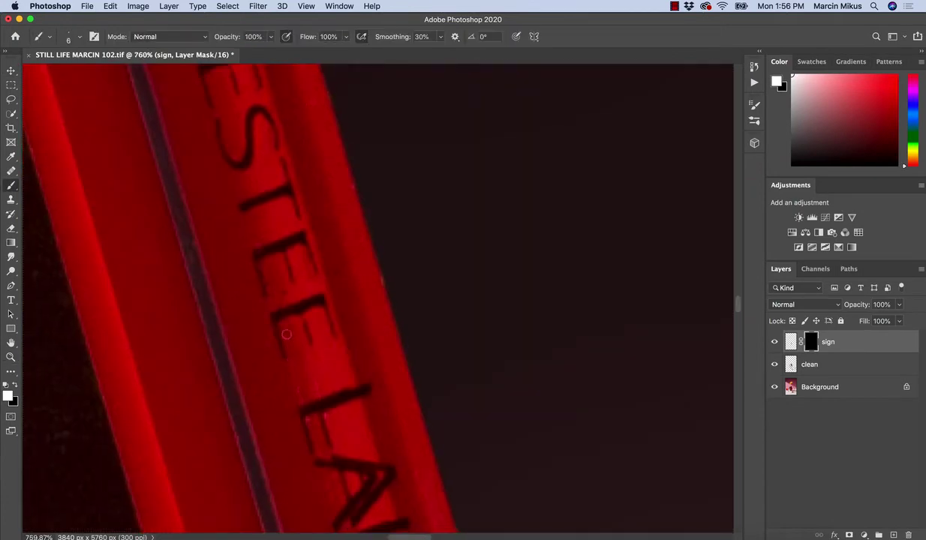
# Compare the hinge lettering with the sign layer hidden and shown
pyautogui.press('z')
pyautogui.moveTo(310, 362)
pyautogui.mouseDown()
pyautogui.moveTo(285, 363)
pyautogui.moveTo(316, 352)
pyautogui.mouseUp()
pyautogui.press('z')
pyautogui.click(774, 342)
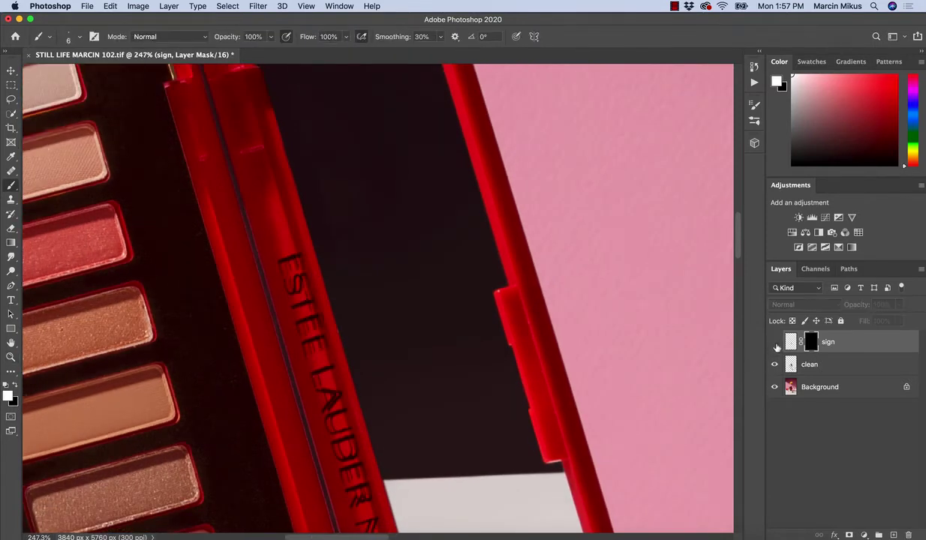
pyautogui.click(775, 343)
# Paint white on the mask around the L of LAUDER to remove its doubled strokes
pyautogui.press('z')
pyautogui.moveTo(357, 394)
pyautogui.mouseDown()
pyautogui.moveTo(369, 397)
pyautogui.moveTo(368, 409)
pyautogui.mouseUp()
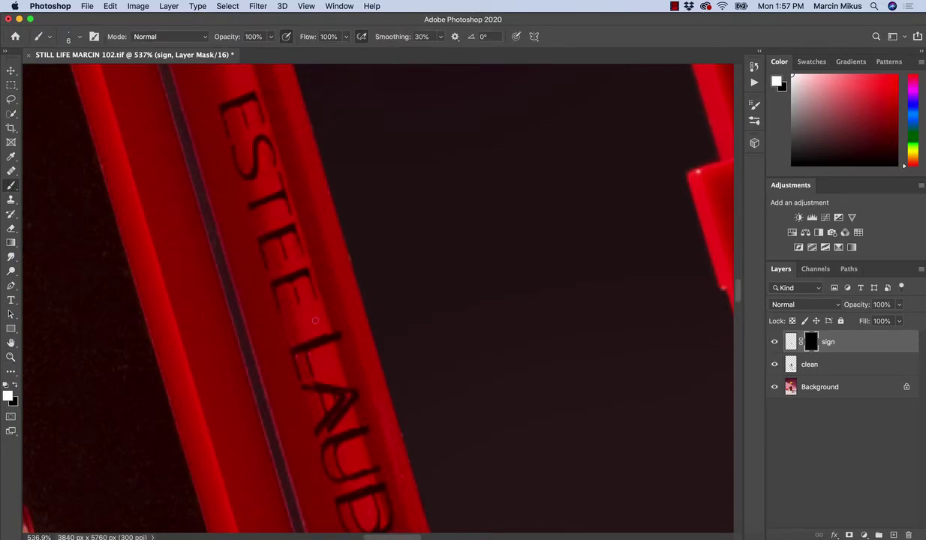
pyautogui.moveTo(323, 331); pyautogui.dragTo(344, 327)
pyautogui.press('z')
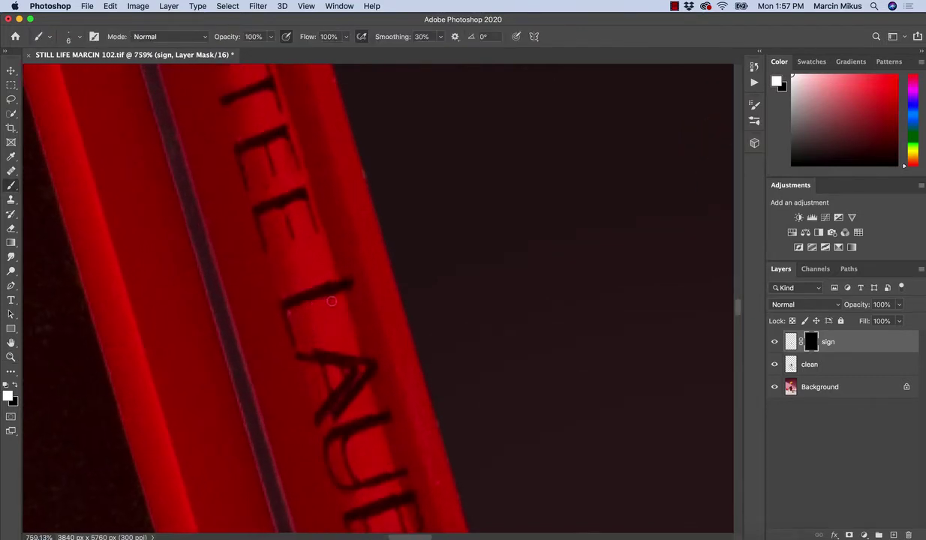
pyautogui.moveTo(304, 298); pyautogui.dragTo(305, 332)
pyautogui.moveTo(282, 302); pyautogui.dragTo(298, 321)
# Clear the doubled strokes inside and around the A and U of LAUDER by painting white on the mask
pyautogui.scroll(-5, 347, 318)
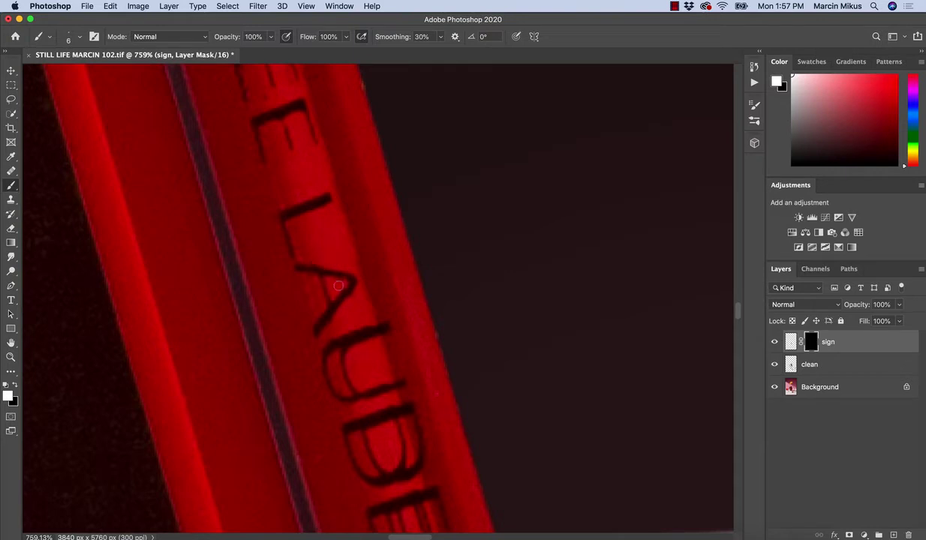
pyautogui.press('x')
pyautogui.press('x')
pyautogui.press('x')
pyautogui.press('x')
pyautogui.press('z')
pyautogui.moveTo(318, 313); pyautogui.dragTo(280, 293)
pyautogui.press('b')
pyautogui.press('z')
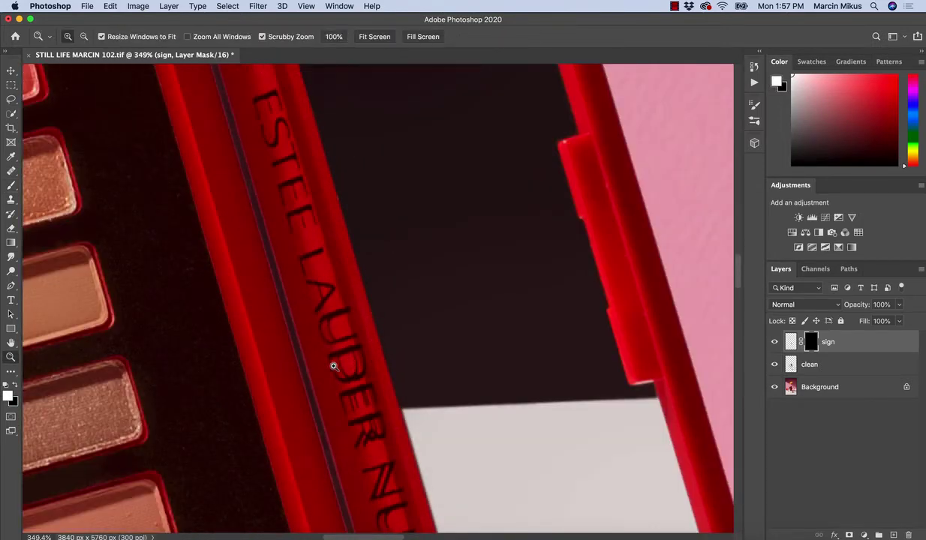
pyautogui.scroll(3, 335, 370)
pyautogui.press('b')
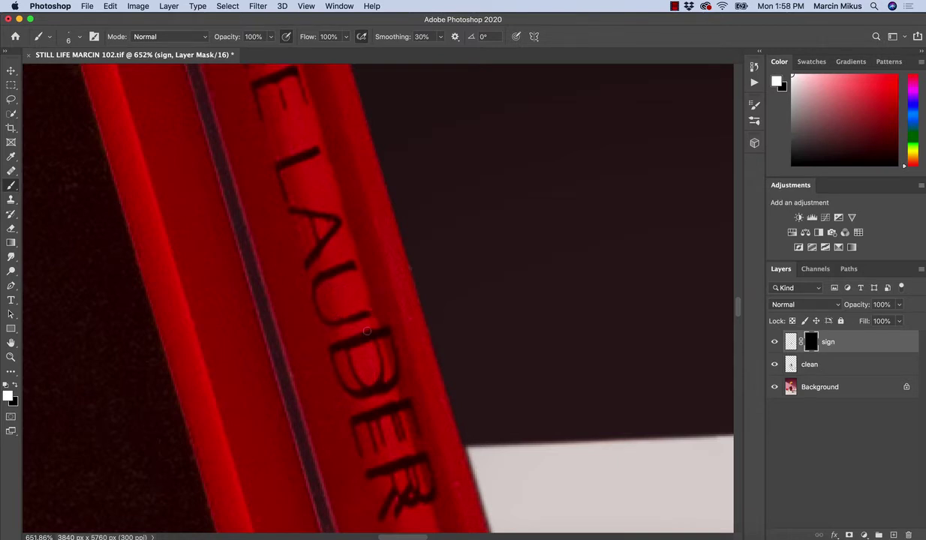
# Paint out the ghosted edges of the D, E and R of LAUDER on the sign layer's mask
pyautogui.moveTo(367, 334); pyautogui.dragTo(334, 296)
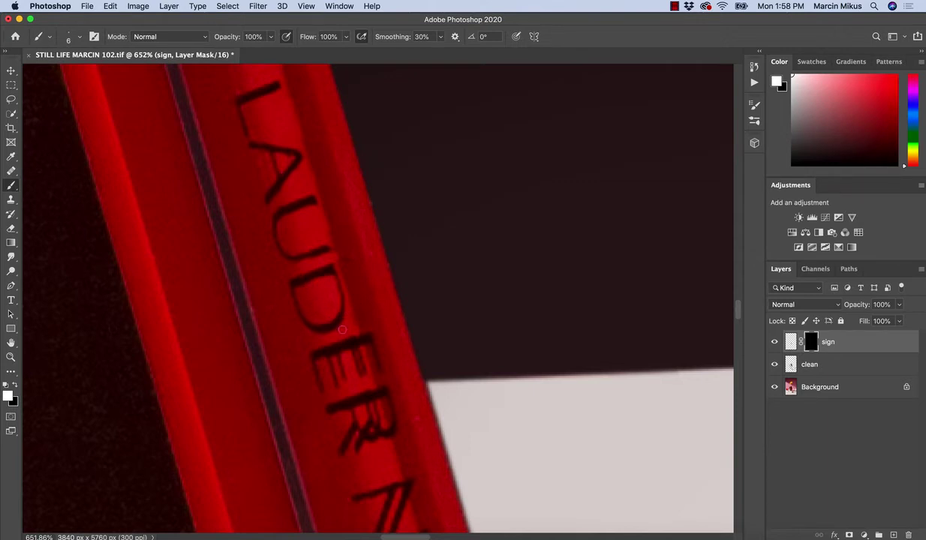
pyautogui.moveTo(324, 326); pyautogui.dragTo(294, 223)
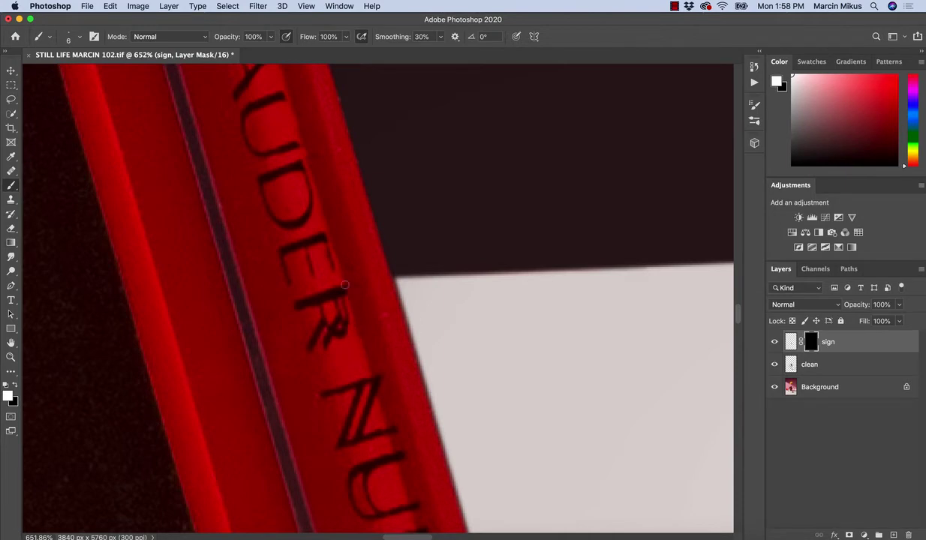
pyautogui.press('space')
pyautogui.moveTo(355, 349)
pyautogui.mouseDown()
pyautogui.moveTo(370, 315)
pyautogui.moveTo(383, 311)
pyautogui.mouseUp()
pyautogui.press('super+space')
pyautogui.scroll(-3, 331, 319)
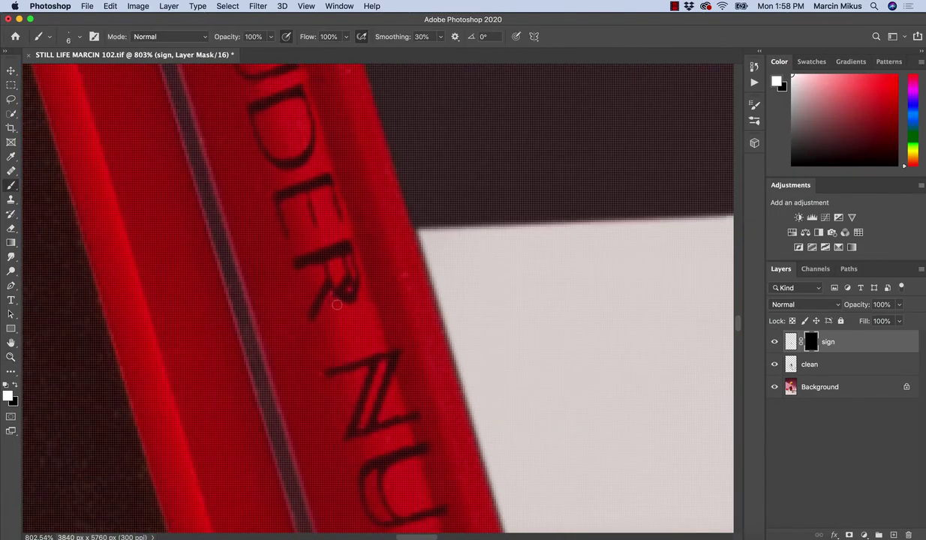
pyautogui.scroll(-1, 335, 314)
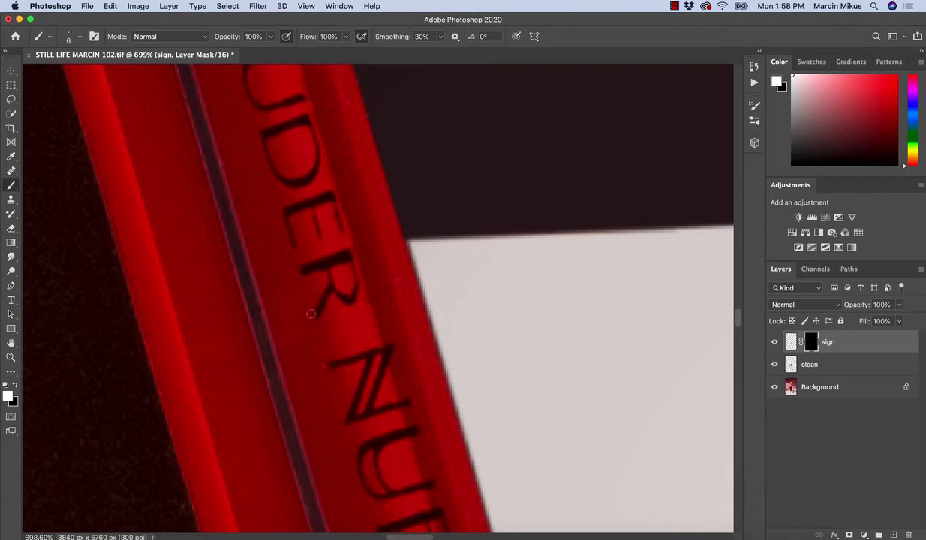
# Paint white on the mask around the N and U of NUDES to remove their doubled strokes
pyautogui.scroll(-3, 333, 376)
pyautogui.hscroll(1, 332, 375)
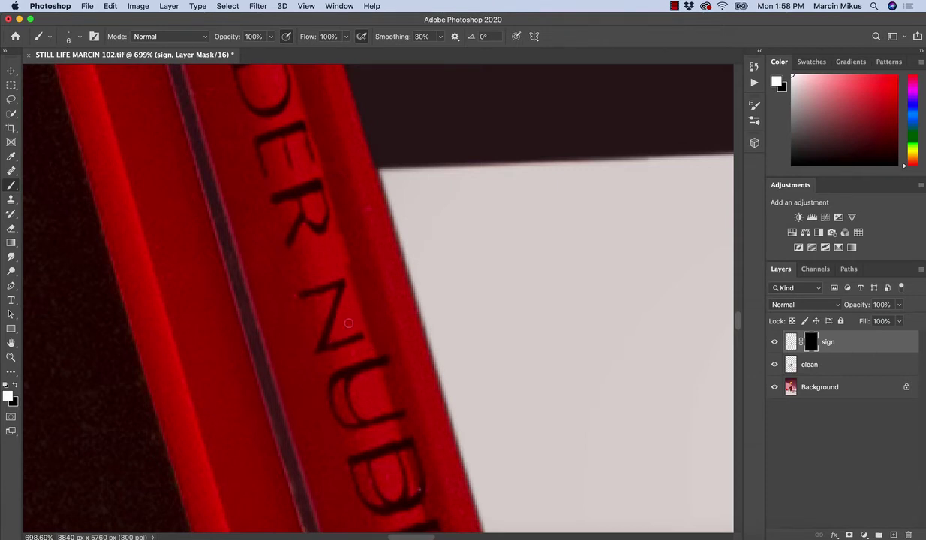
pyautogui.scroll(-3, 331, 316)
pyautogui.hscroll(1, 331, 315)
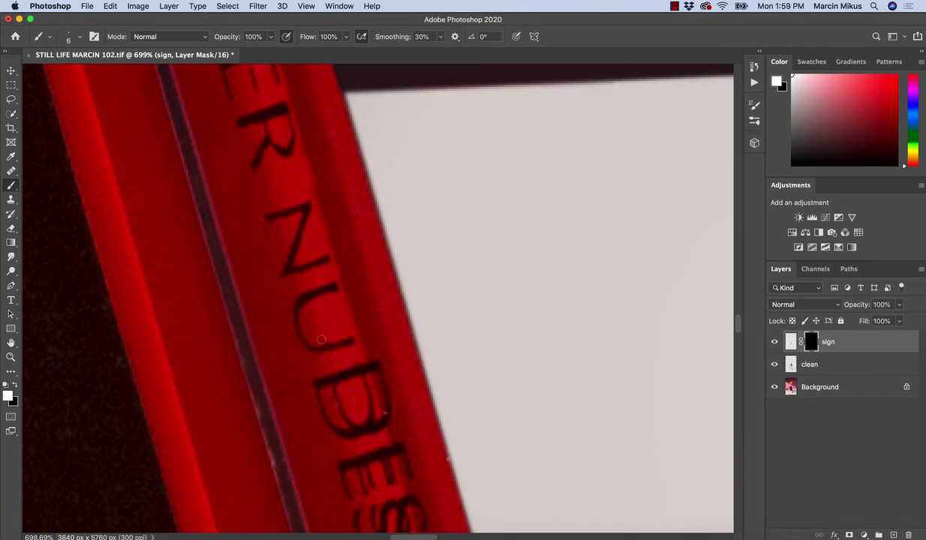
# Clear the doubled outline inside the D of NUDES by painting white on the mask
pyautogui.scroll(-4, 296, 300)
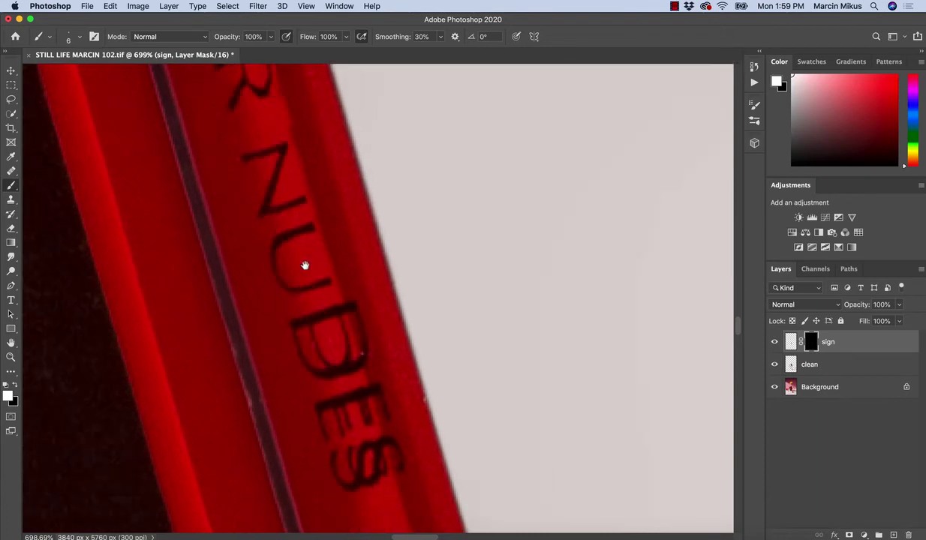
pyautogui.press('z')
pyautogui.moveTo(343, 275); pyautogui.dragTo(304, 322)
pyautogui.moveTo(316, 287); pyautogui.dragTo(371, 266)
pyautogui.press('b')
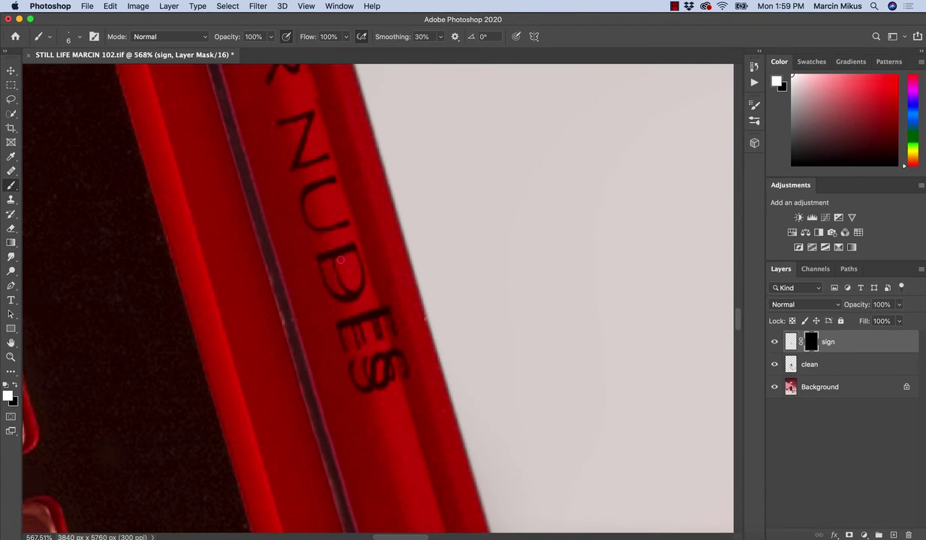
pyautogui.moveTo(333, 266); pyautogui.dragTo(347, 288)
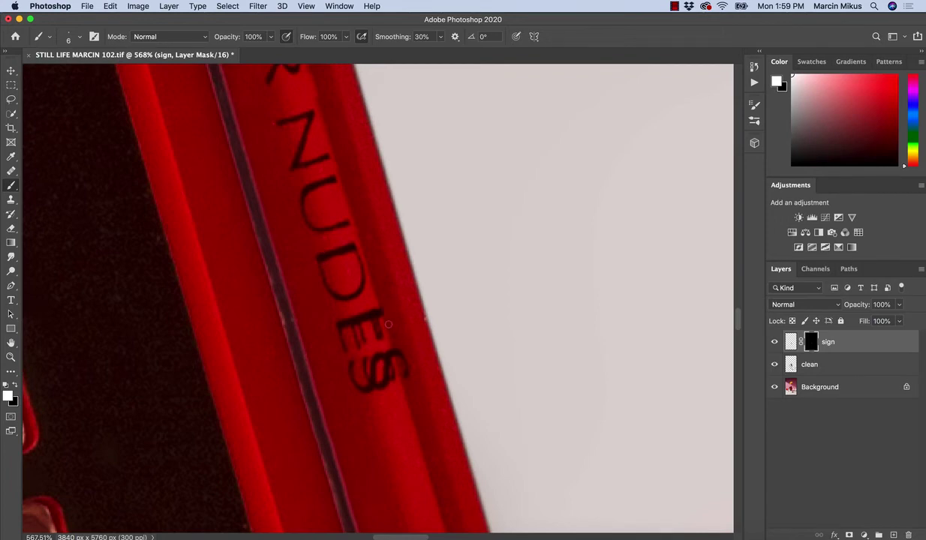
# Paint out the ghosted edges of the E and S at the end of NUDES on the mask
pyautogui.press('z')
pyautogui.moveTo(362, 347); pyautogui.dragTo(384, 347)
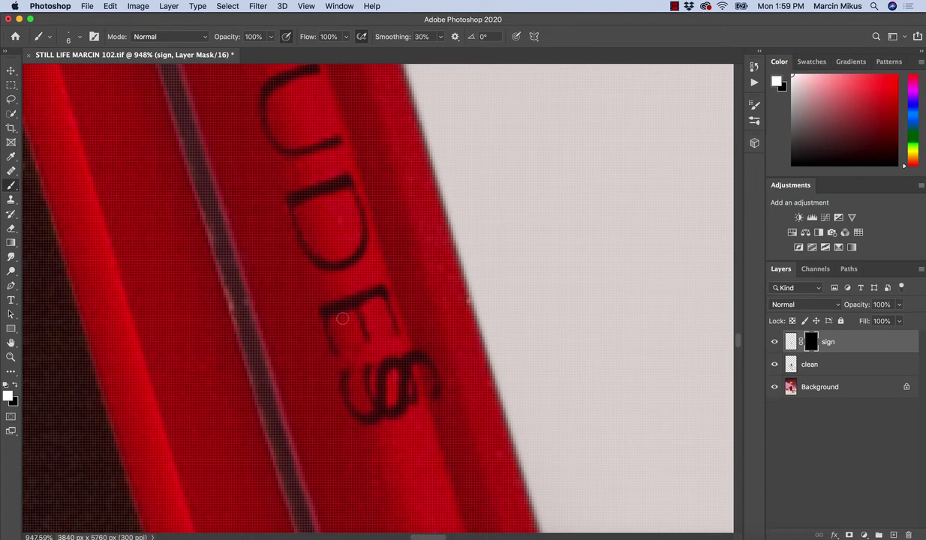
pyautogui.press('z')
pyautogui.moveTo(349, 336); pyautogui.dragTo(324, 348)
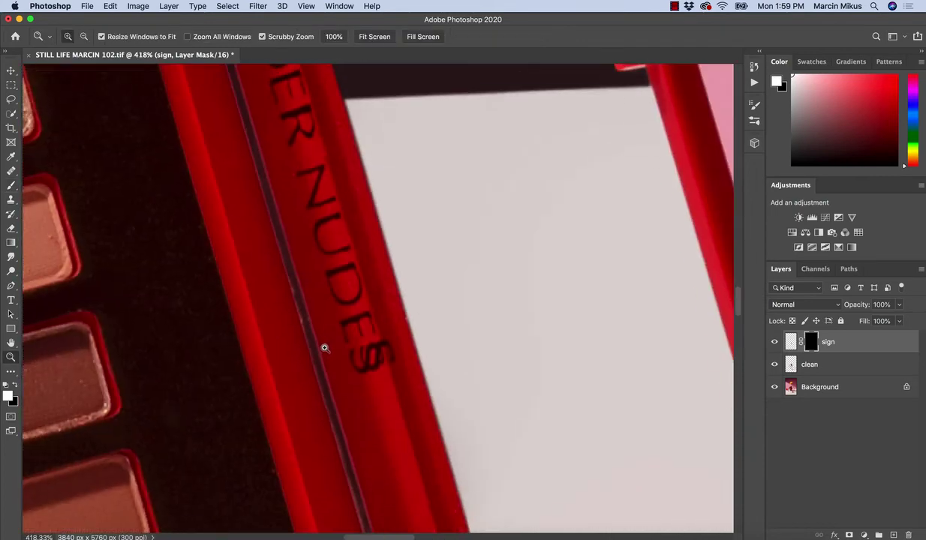
pyautogui.moveTo(375, 316); pyautogui.dragTo(380, 312)
pyautogui.press('b')
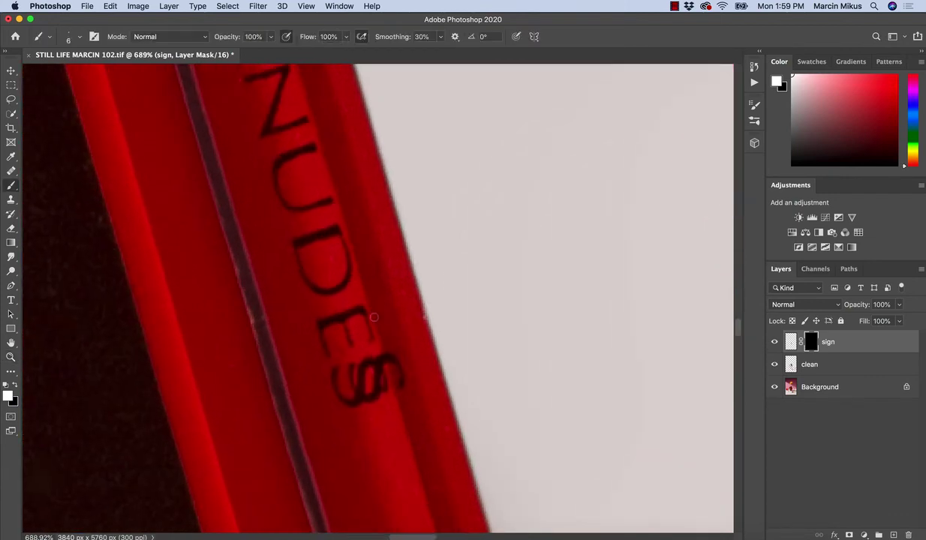
pyautogui.moveTo(388, 345)
pyautogui.mouseDown()
pyautogui.moveTo(407, 391)
pyautogui.moveTo(392, 350)
pyautogui.moveTo(399, 372)
pyautogui.moveTo(373, 348)
pyautogui.moveTo(395, 368)
pyautogui.moveTo(379, 356)
pyautogui.moveTo(401, 395)
pyautogui.moveTo(363, 418)
pyautogui.moveTo(369, 376)
pyautogui.moveTo(378, 409)
pyautogui.moveTo(376, 376)
pyautogui.moveTo(381, 395)
pyautogui.moveTo(368, 369)
pyautogui.moveTo(373, 400)
pyautogui.moveTo(342, 371)
pyautogui.moveTo(328, 406)
pyautogui.mouseUp()
# Check the whole ESTEE LAUDER NUDES lettering from a distance and close up, comparing it with the sign layer hidden
pyautogui.press('z')
pyautogui.press('b')
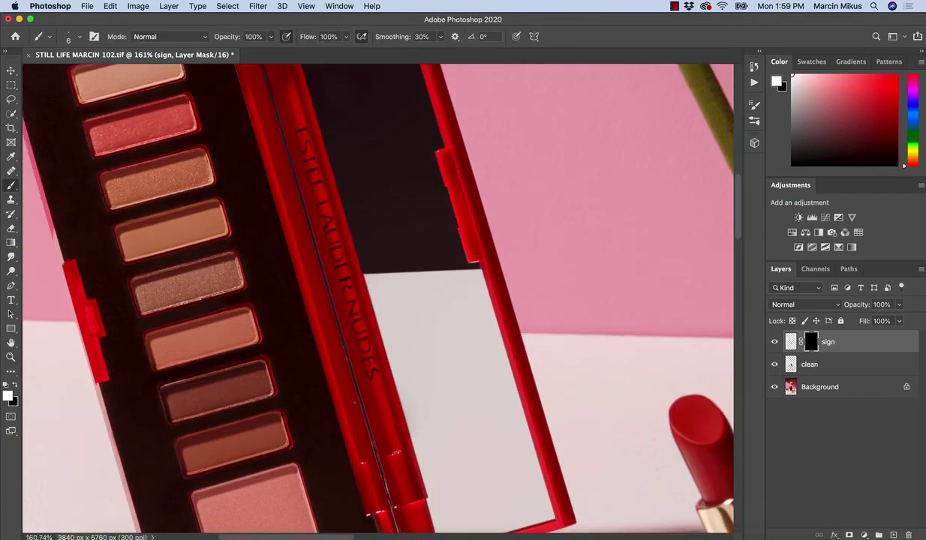
pyautogui.moveTo(352, 349); pyautogui.dragTo(366, 364)
pyautogui.press('z')
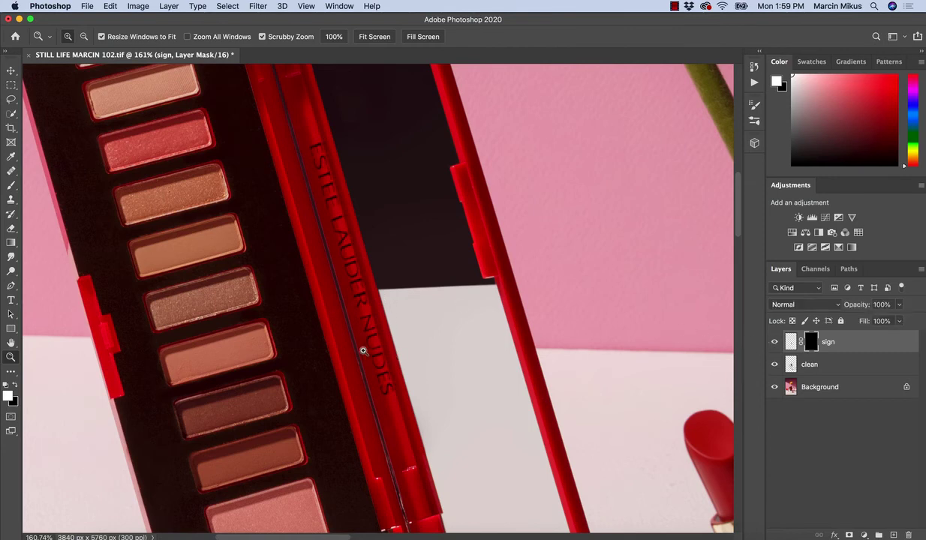
pyautogui.moveTo(349, 326); pyautogui.dragTo(383, 330)
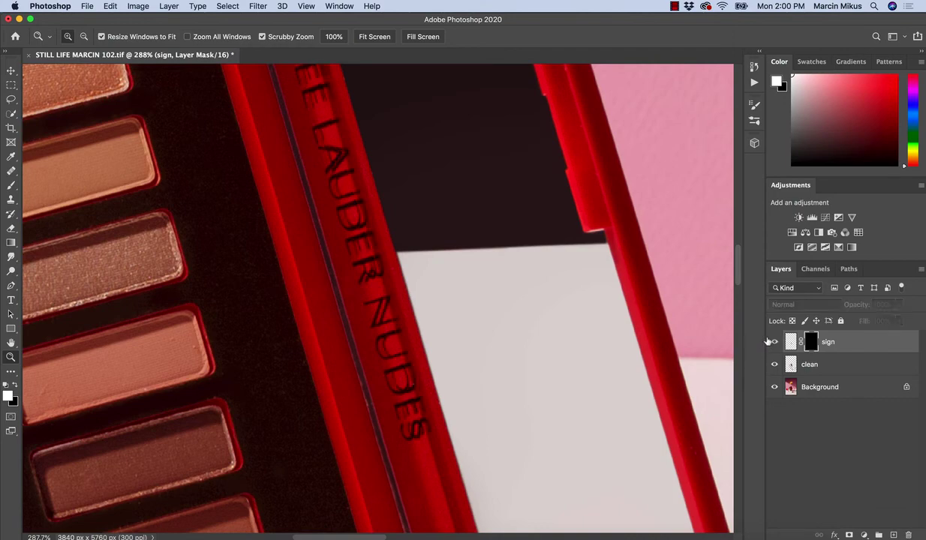
pyautogui.moveTo(378, 242)
pyautogui.mouseDown()
pyautogui.moveTo(414, 254)
pyautogui.moveTo(351, 237)
pyautogui.mouseUp()
pyautogui.press('b')
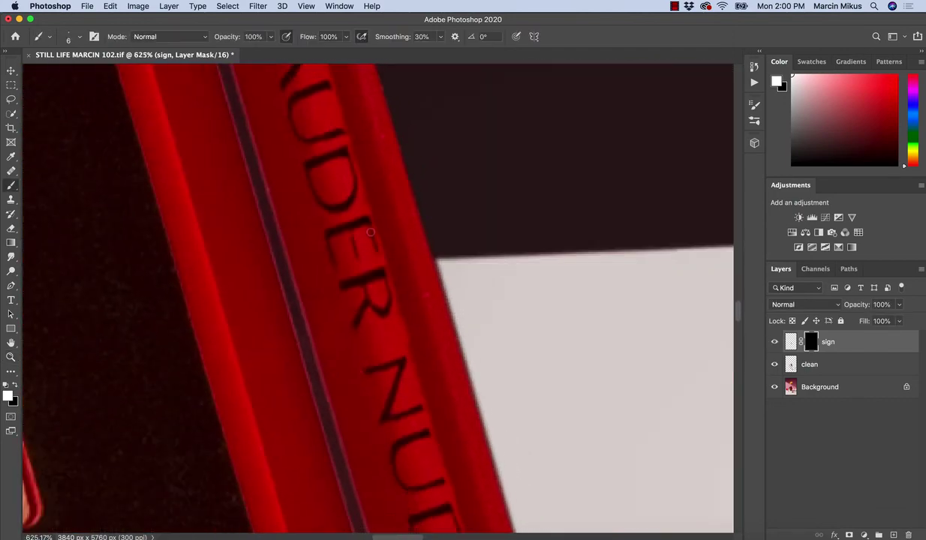
# Add a new empty layer above the sign layer for retouching the lettering
pyautogui.press('x')
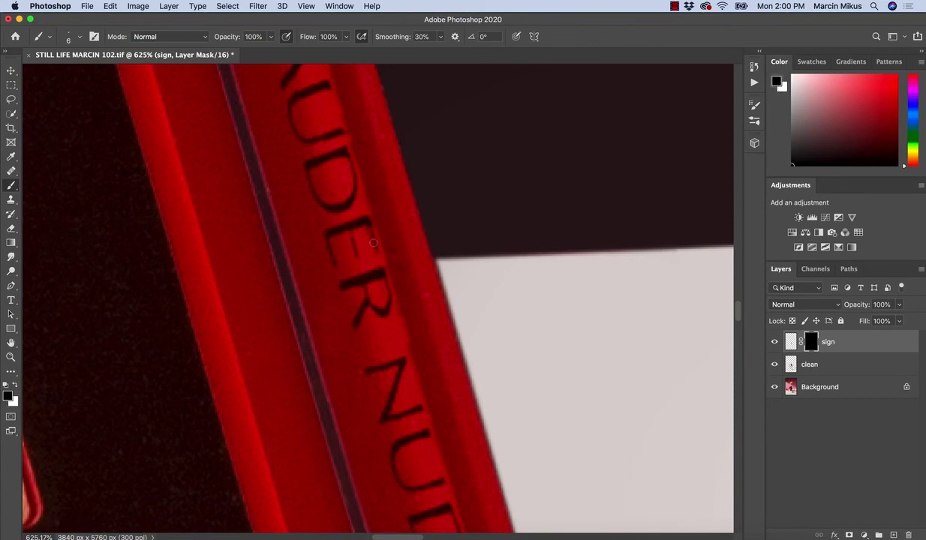
pyautogui.press('x')
pyautogui.press('x')
pyautogui.press('z')
pyautogui.moveTo(387, 257); pyautogui.dragTo(331, 258)
pyautogui.click(892, 534)
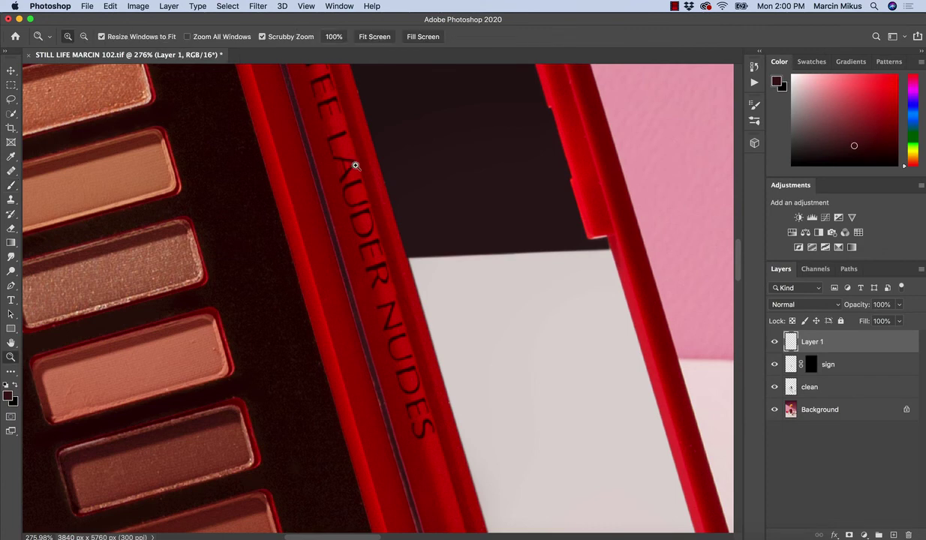
# Sample the dark red letter colour from the U of LAUDER as the brush colour
pyautogui.scroll(-1, 356, 164)
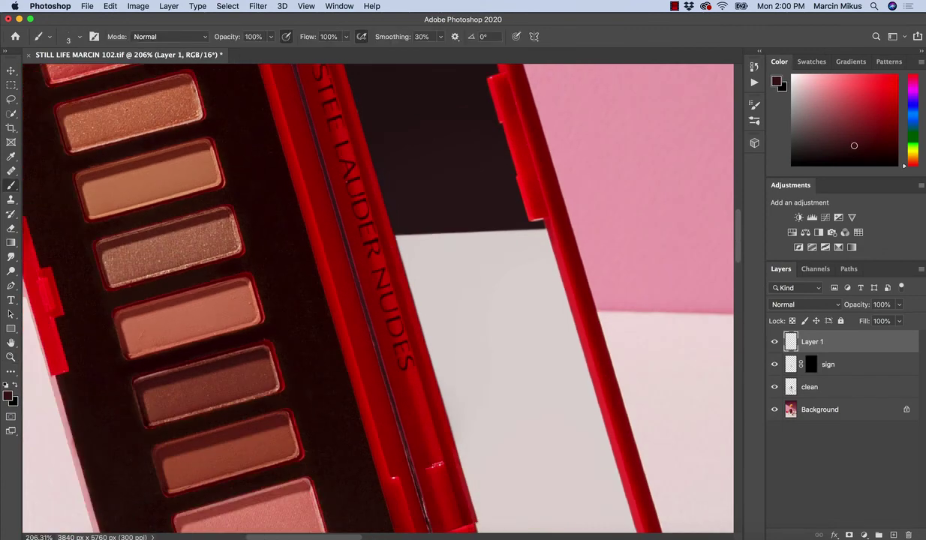
pyautogui.scroll(3, 362, 206)
pyautogui.scroll(5, 362, 219)
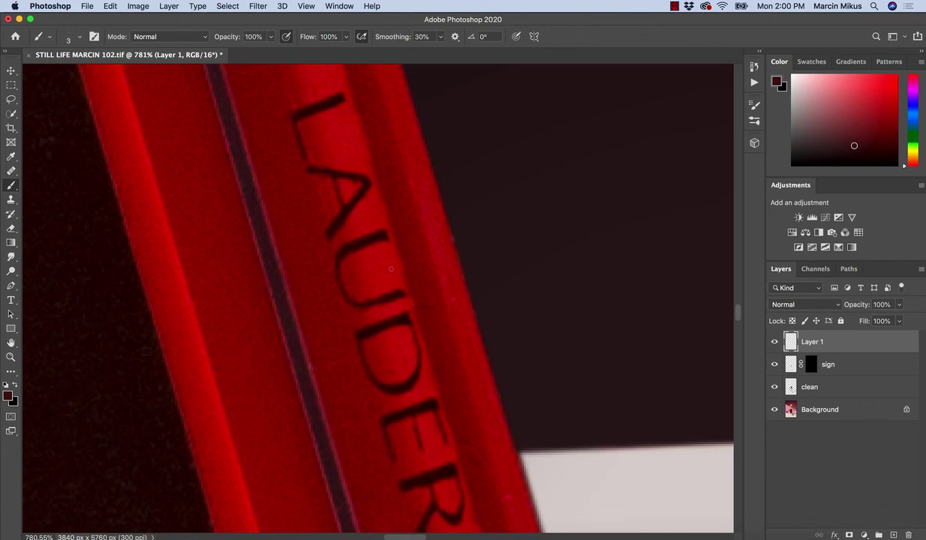
pyautogui.keyDown('alt'); pyautogui.click(383, 233); pyautogui.keyUp('alt')
# Rename the new layer sign improvement and dab the sampled dark red onto the U of LAUDER
pyautogui.write('sign improv')
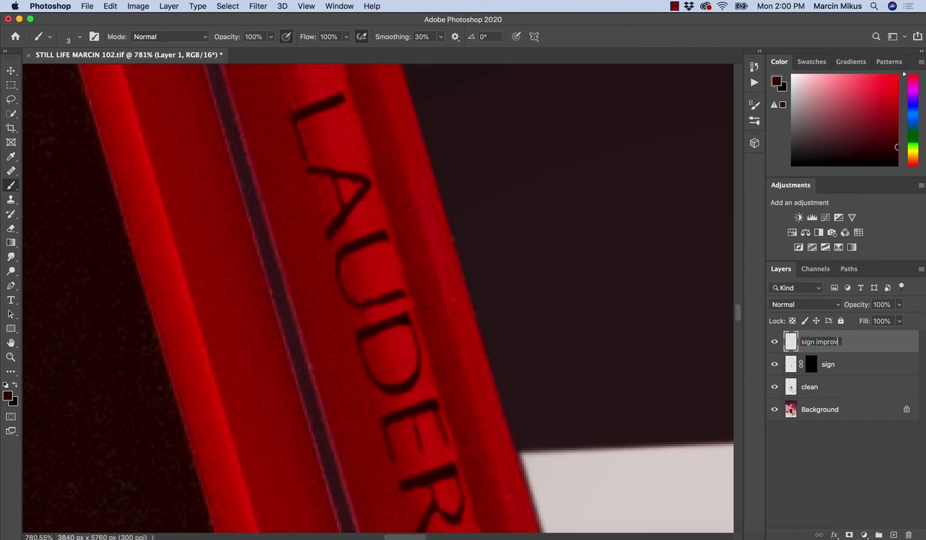
pyautogui.write('ement')
pyautogui.press('Return')
pyautogui.click(384, 229)
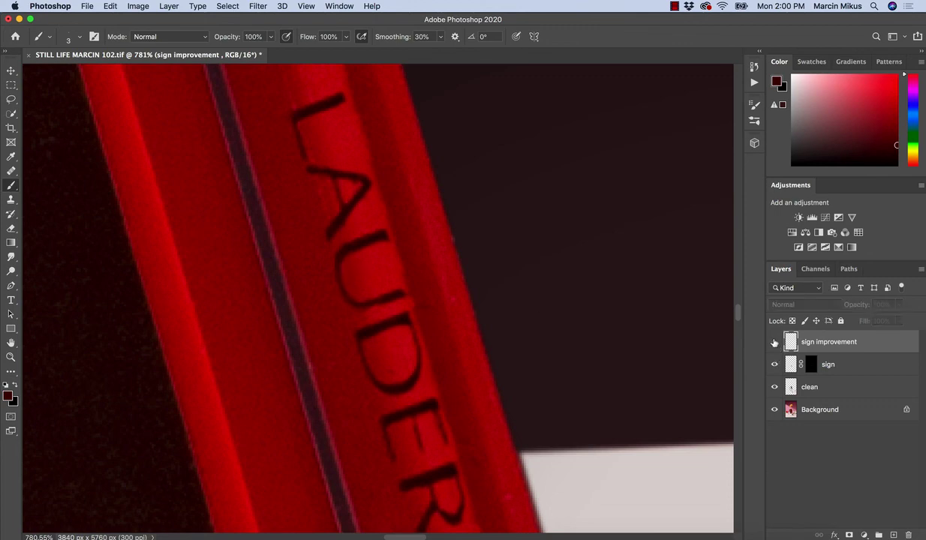
# Sample the dark letter colour from the D of NUDES as the brush colour for that word
pyautogui.press('z')
pyautogui.moveTo(471, 316); pyautogui.dragTo(375, 345)
pyautogui.press('z')
pyautogui.moveTo(429, 367); pyautogui.dragTo(415, 364)
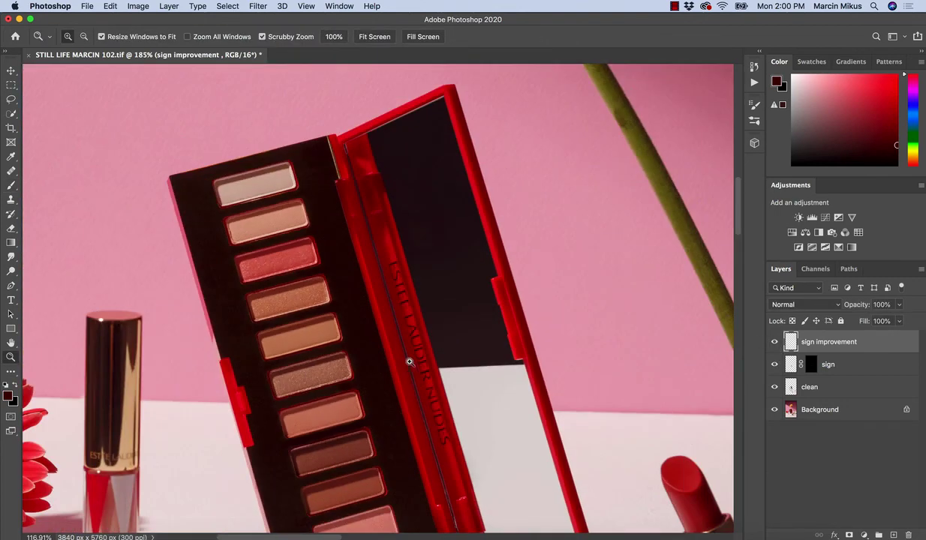
pyautogui.moveTo(433, 447); pyautogui.dragTo(511, 450)
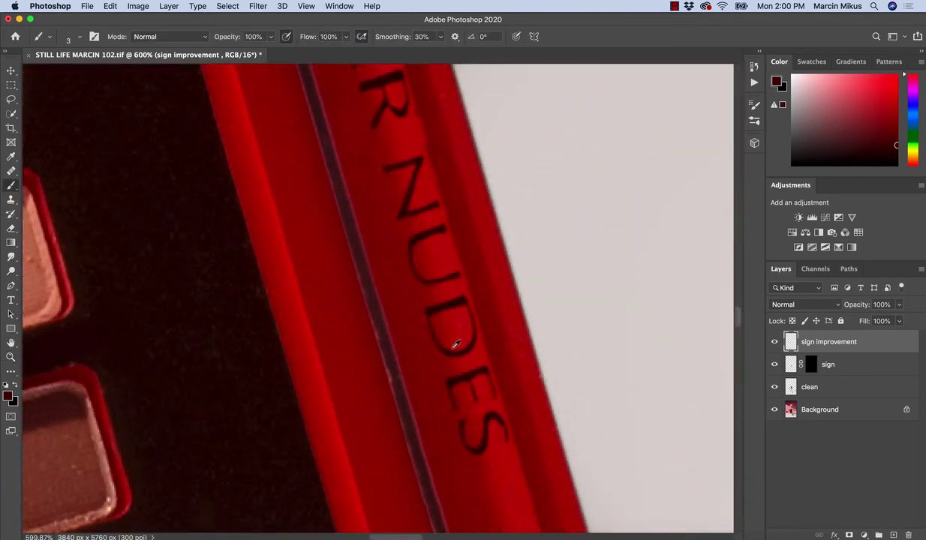
pyautogui.press('z')
pyautogui.moveTo(442, 339)
pyautogui.mouseDown()
pyautogui.moveTo(474, 347)
pyautogui.moveTo(425, 318)
pyautogui.mouseUp()
pyautogui.press('z')
pyautogui.press('b')
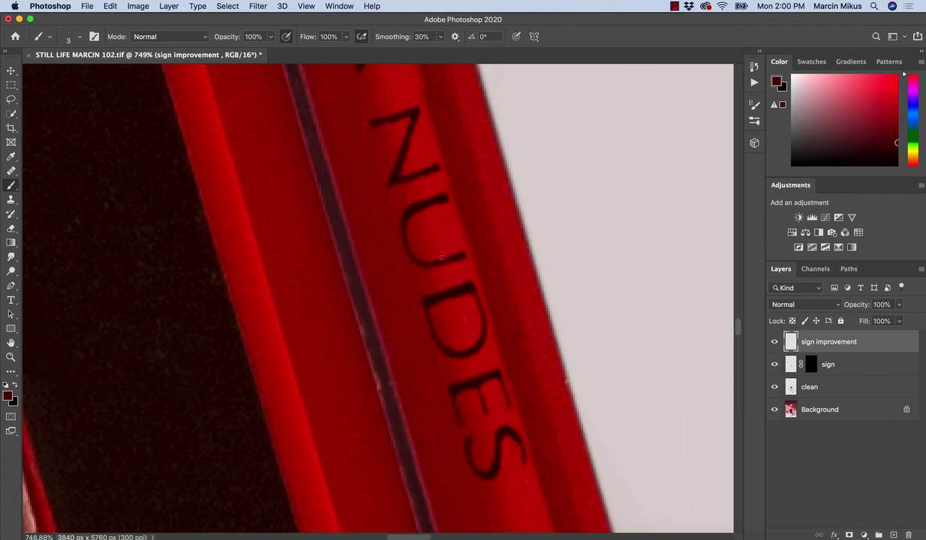
# Examine the letters of NUDES up close and the whole ESTEE LAUDER NUDES lettering from a distance
pyautogui.press('z')
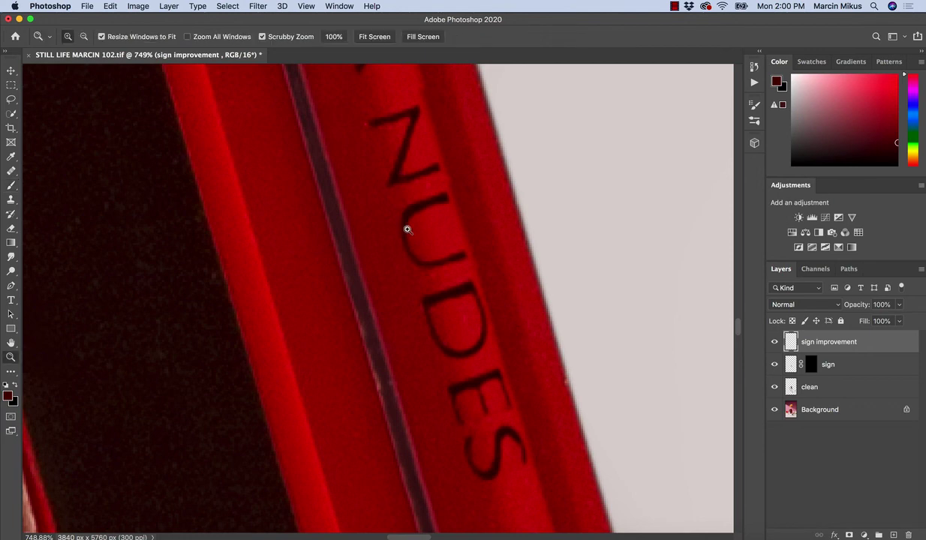
pyautogui.moveTo(427, 251); pyautogui.dragTo(416, 250)
pyautogui.press('b')
pyautogui.press('z')
pyautogui.moveTo(480, 363)
pyautogui.mouseDown()
pyautogui.moveTo(439, 351)
pyautogui.moveTo(469, 349)
pyautogui.mouseUp()
pyautogui.press('b')
pyautogui.press('z')
pyautogui.press('b')
pyautogui.press('z')
pyautogui.moveTo(448, 267)
pyautogui.mouseDown()
pyautogui.moveTo(461, 298)
pyautogui.moveTo(452, 296)
pyautogui.moveTo(467, 304)
pyautogui.mouseUp()
pyautogui.press('b')
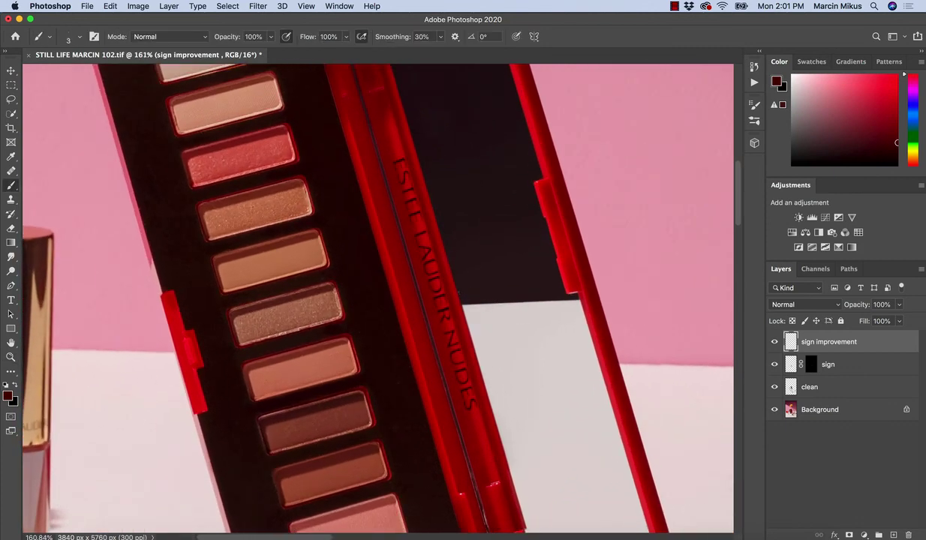